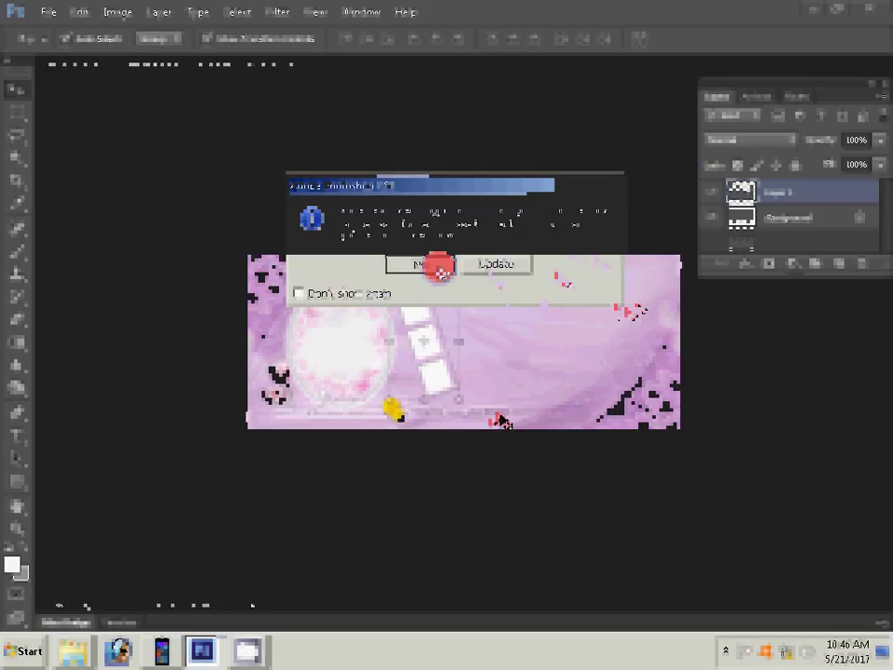
Step: Dismiss the update notice and resize the background with width 24 and resolution 3, giving 6000×3600 px
left_click(441, 269)
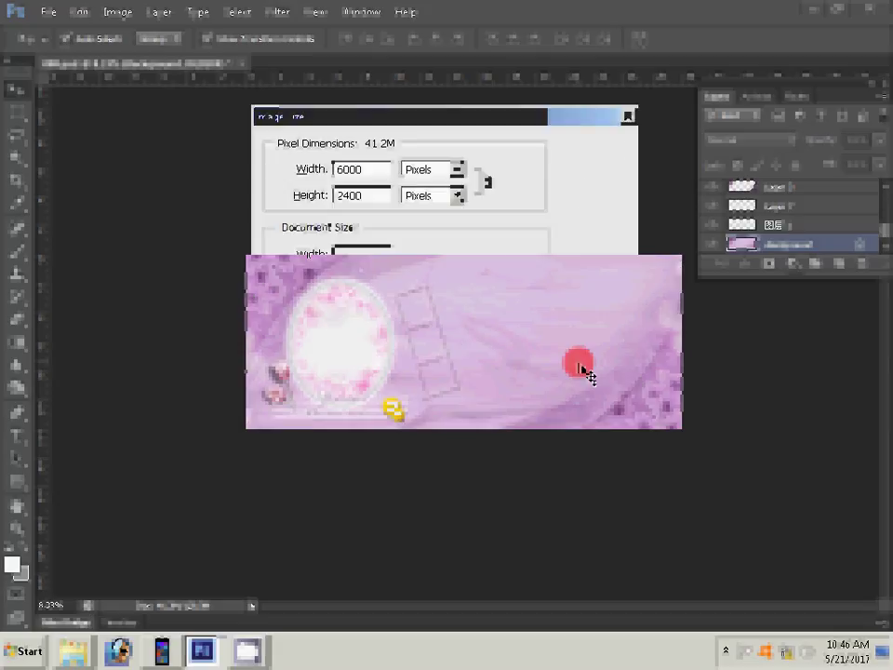
key("Tab")
key("Tab")
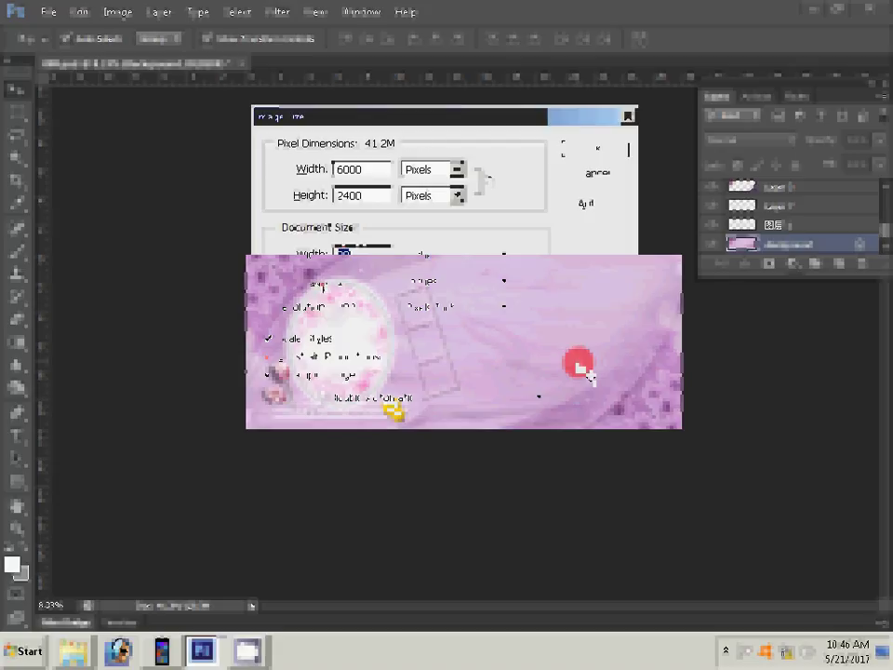
type("24")
key("Tab")
key("Tab")
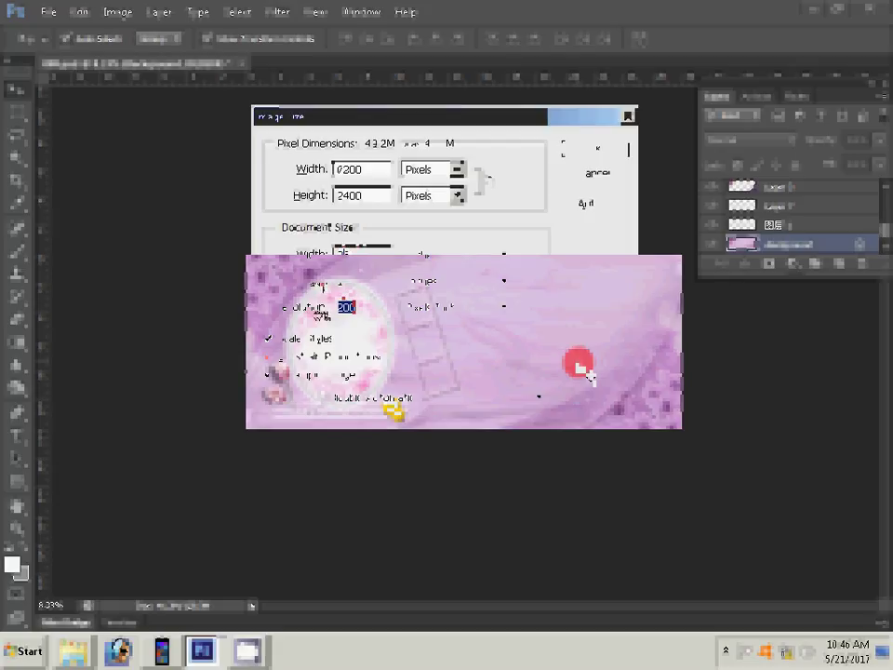
type("3")
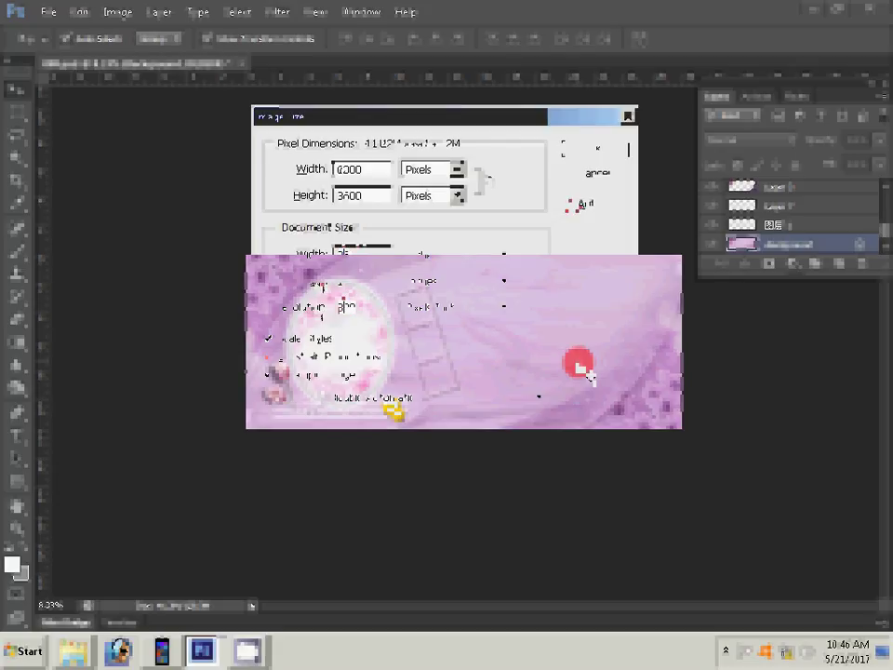
left_click(595, 148)
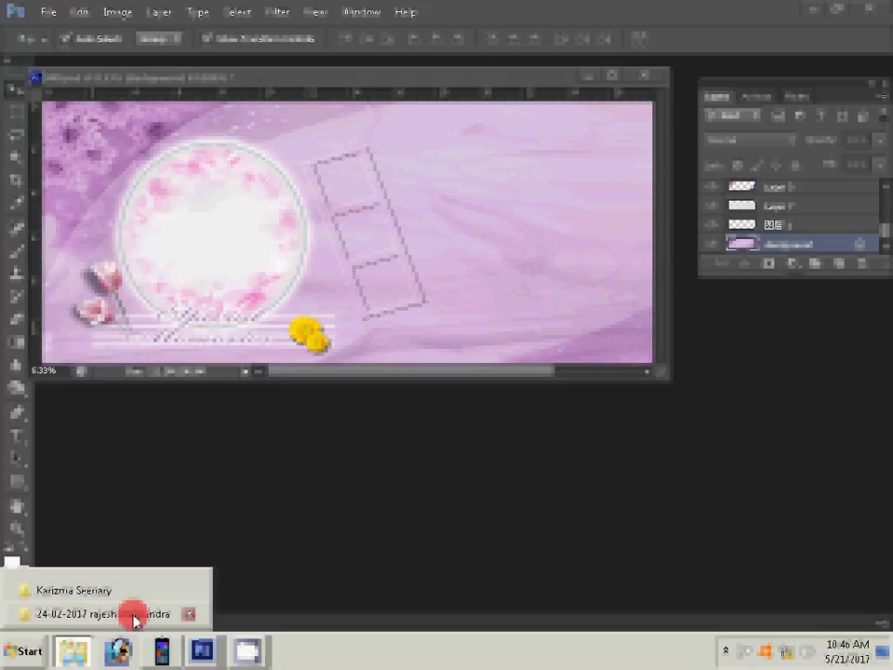
Step: Open the dated event photo folder and select the eight photos DSC_0318 to DSC_0327
left_click(134, 615)
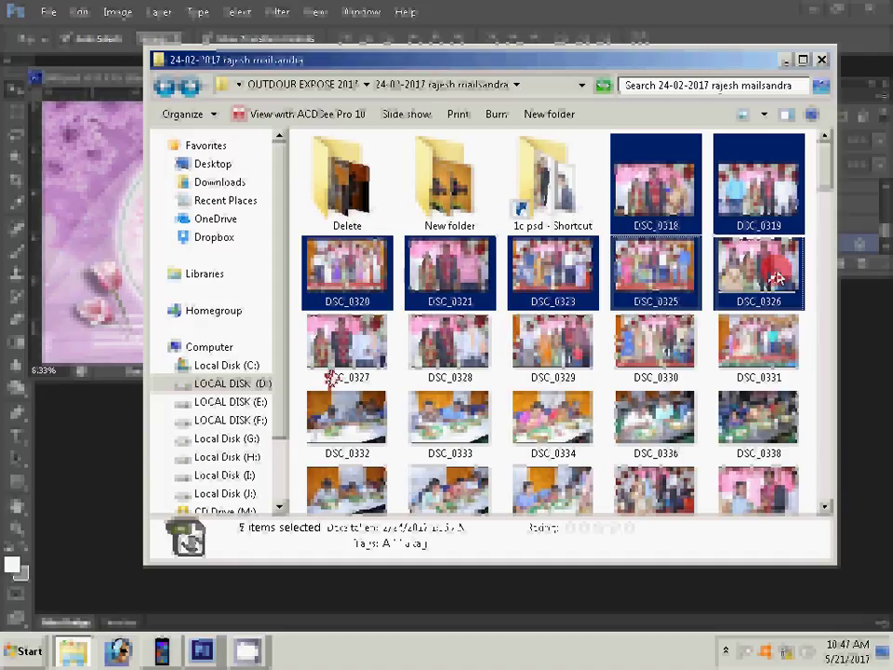
left_click(358, 368, "ctrl")
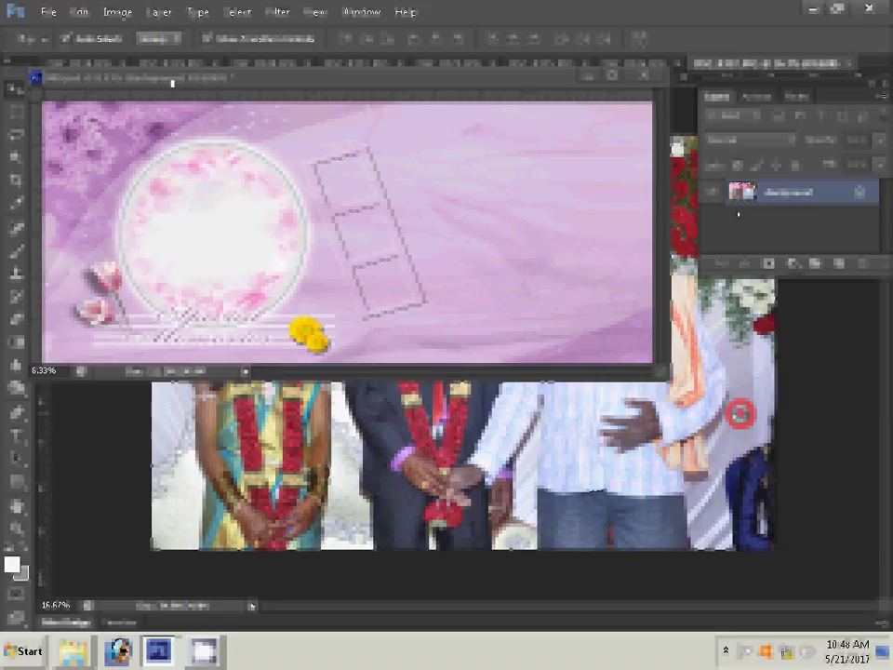
Step: Resize the first wedding photo to 8 inches wide, then close it without saving
left_click(180, 78)
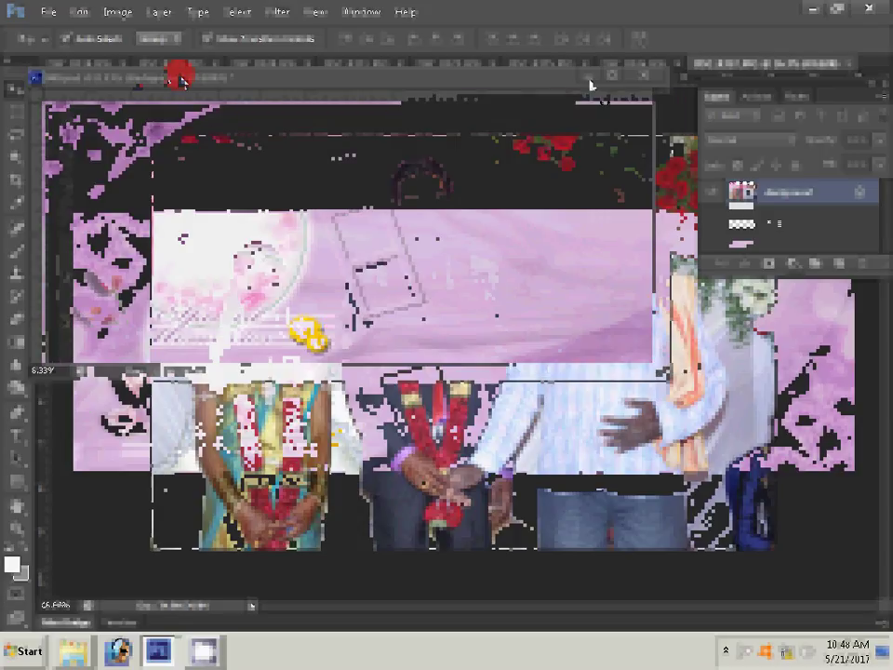
key("ctrl+alt+i")
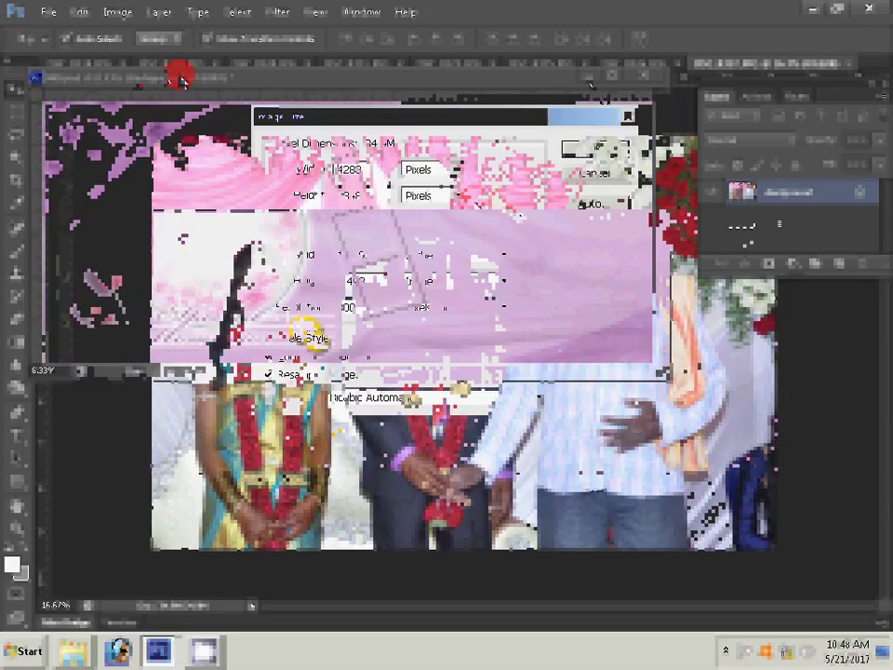
key("Tab")
key("Tab")
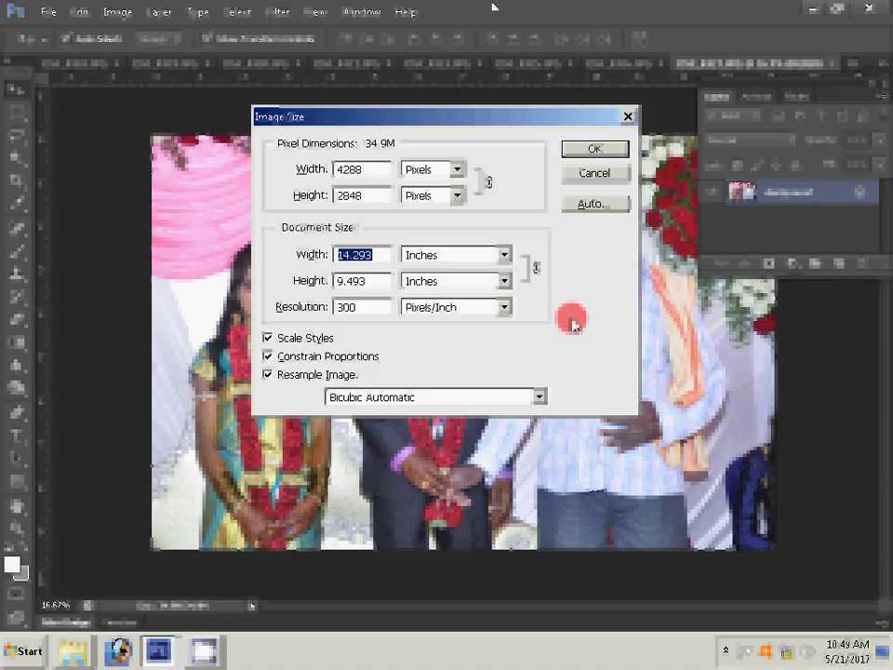
type("8")
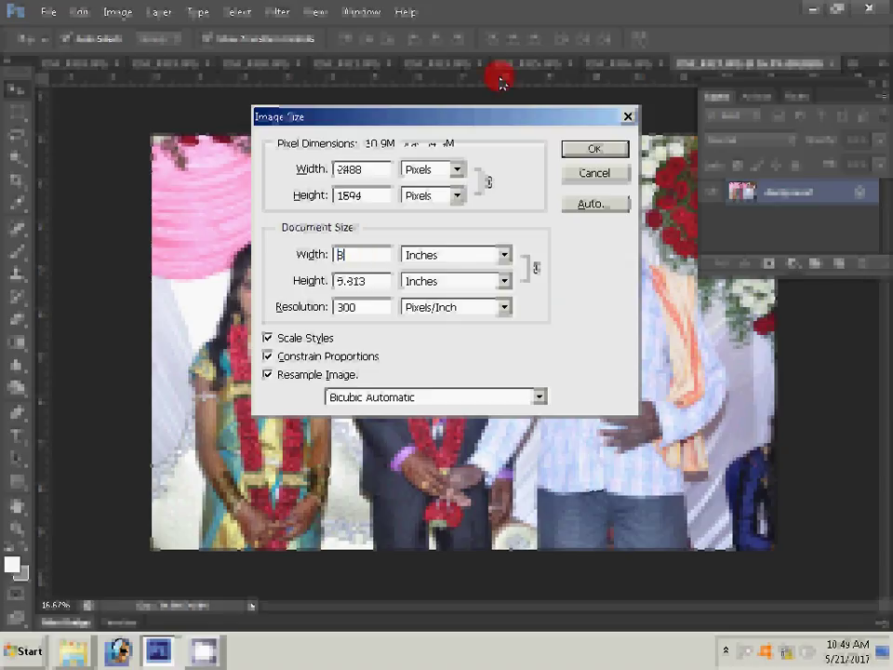
left_click(612, 154)
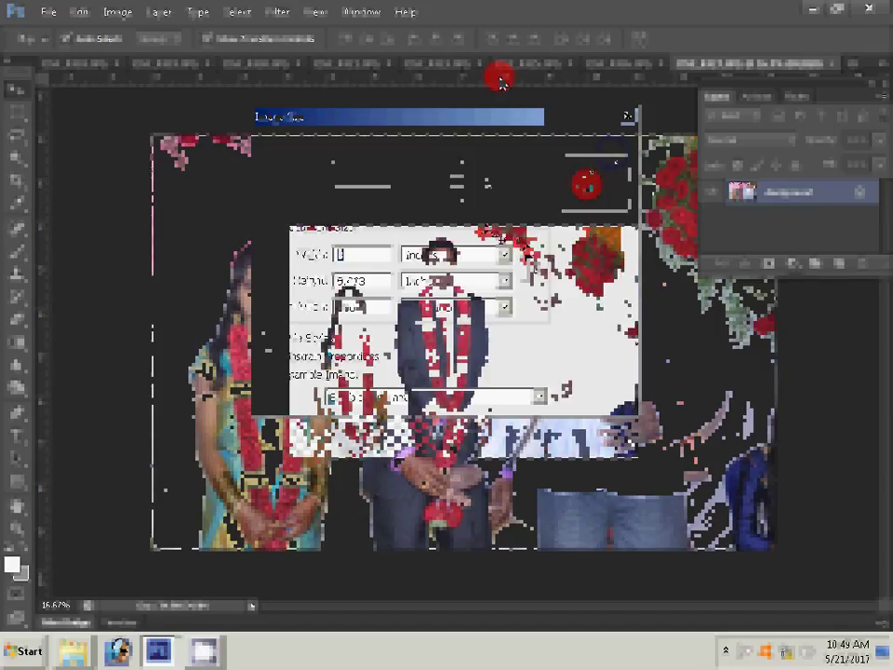
key("ctrl+w")
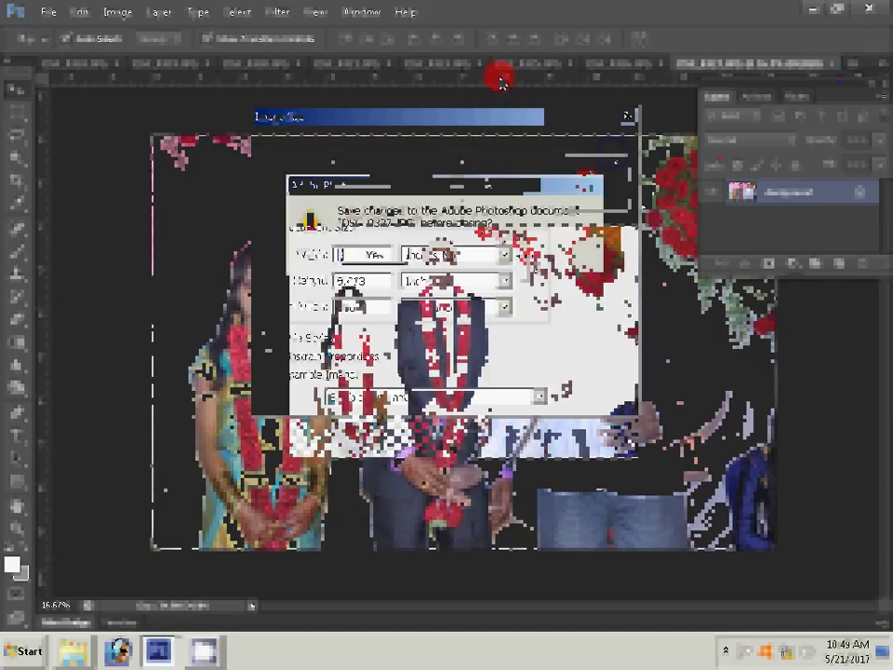
left_click(454, 256)
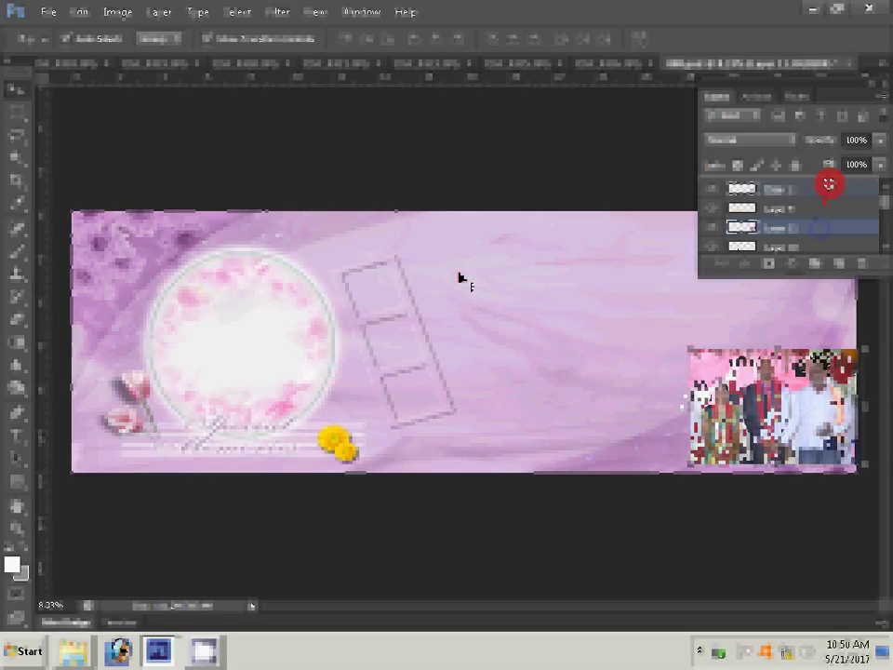
Step: Resize the second wedding photo, paste it into the album and move it to the upper right
left_click_drag(624, 61, 517, 220)
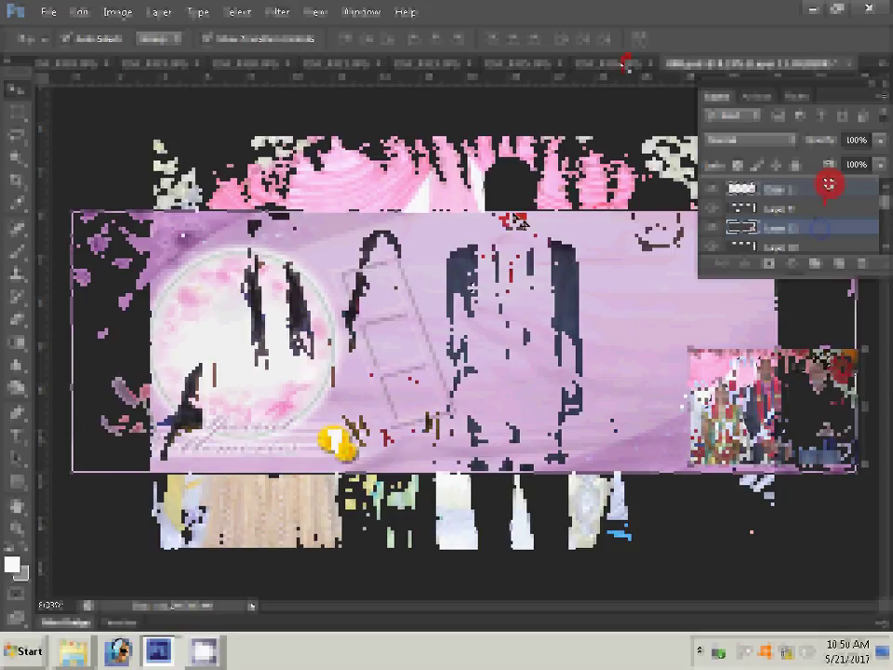
left_click(112, 13)
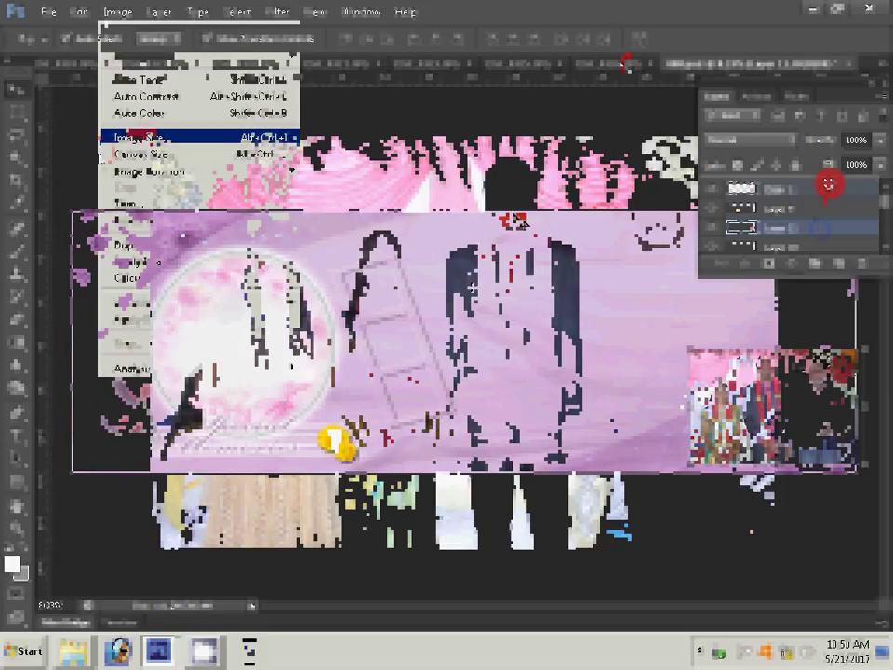
left_click(139, 136)
type("3")
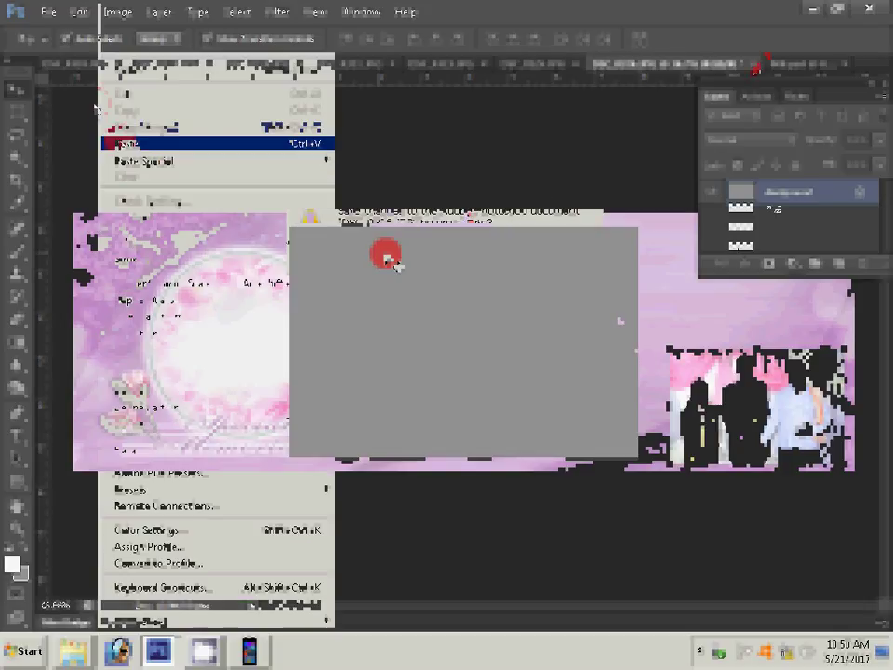
left_click(305, 146)
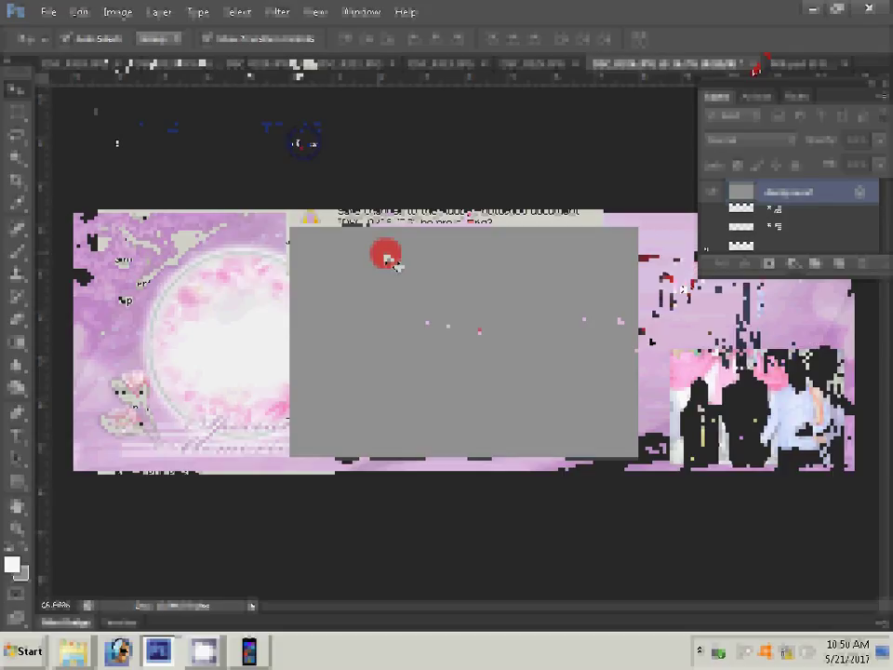
left_click_drag(389, 260, 696, 330)
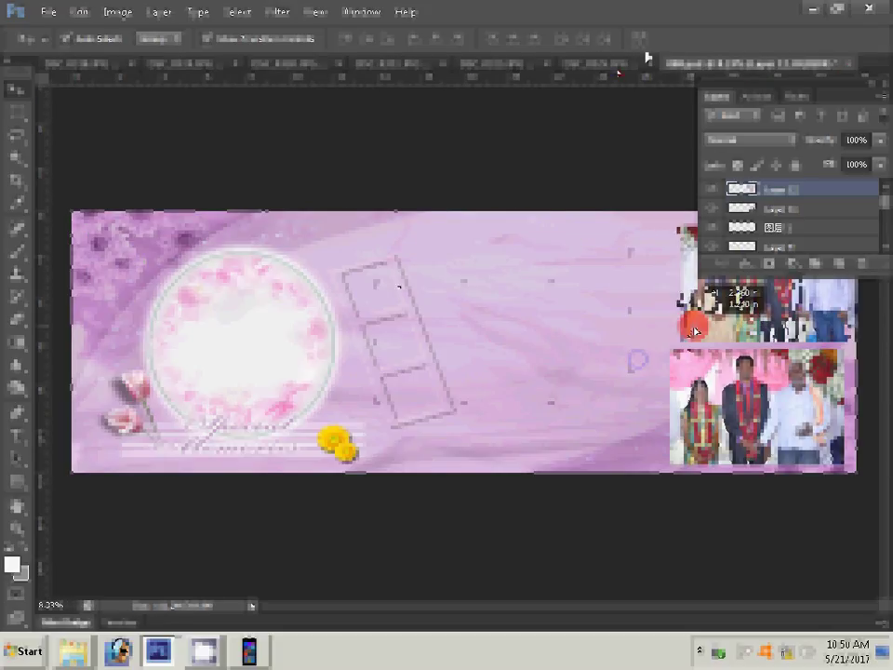
Step: Shrink the pasted photo in Image Size to a value of 2833
key("ctrl+alt+i")
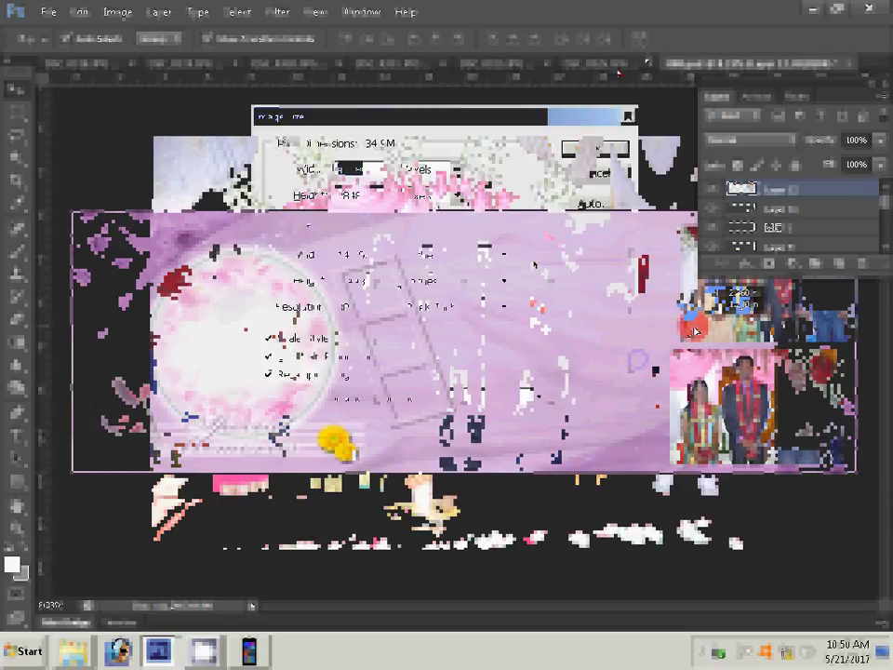
type("2833")
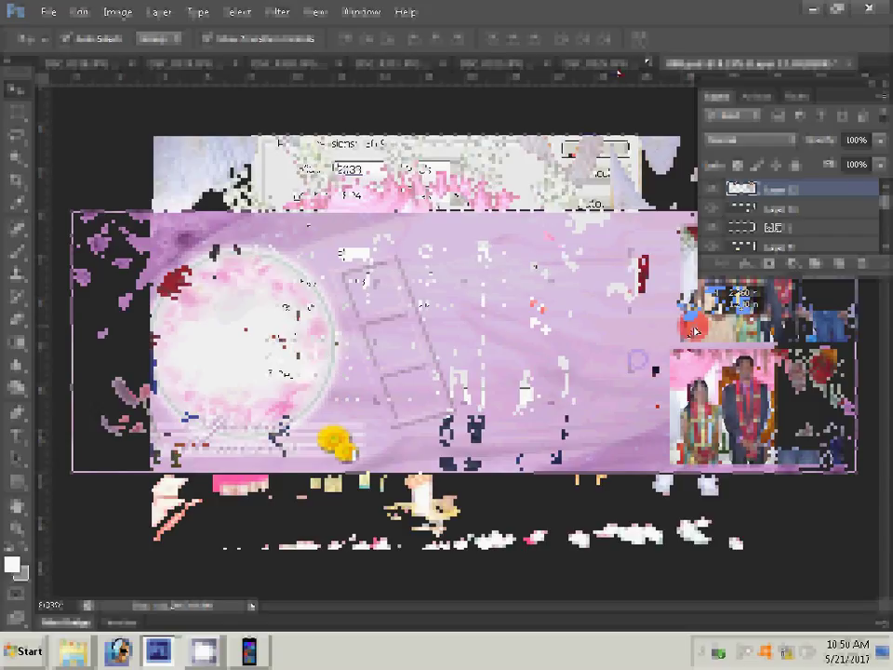
key("Return")
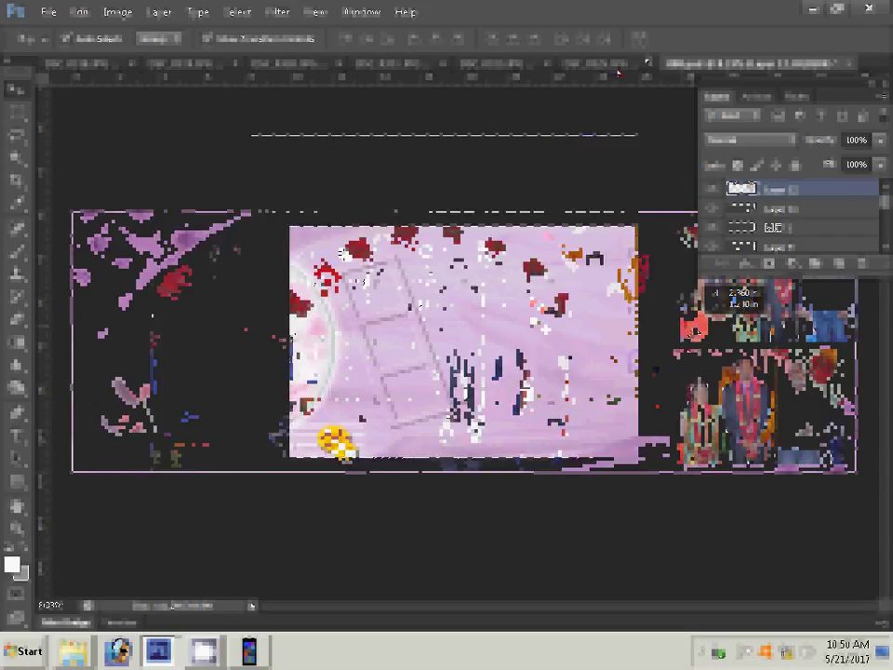
Step: Resize the next wedding photo to 8 inches wide and close it without saving
left_click(617, 65)
left_click(724, 65)
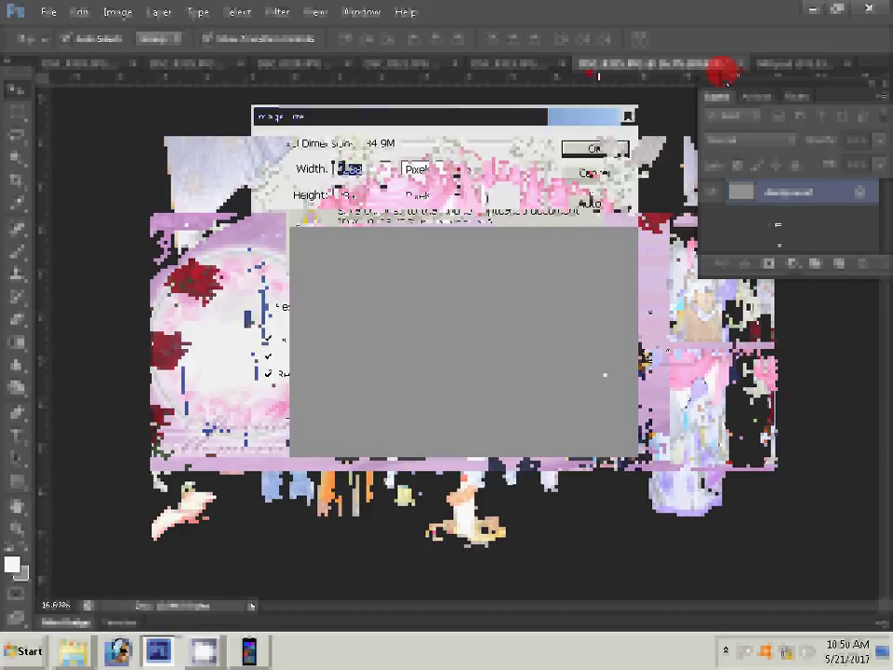
type("8")
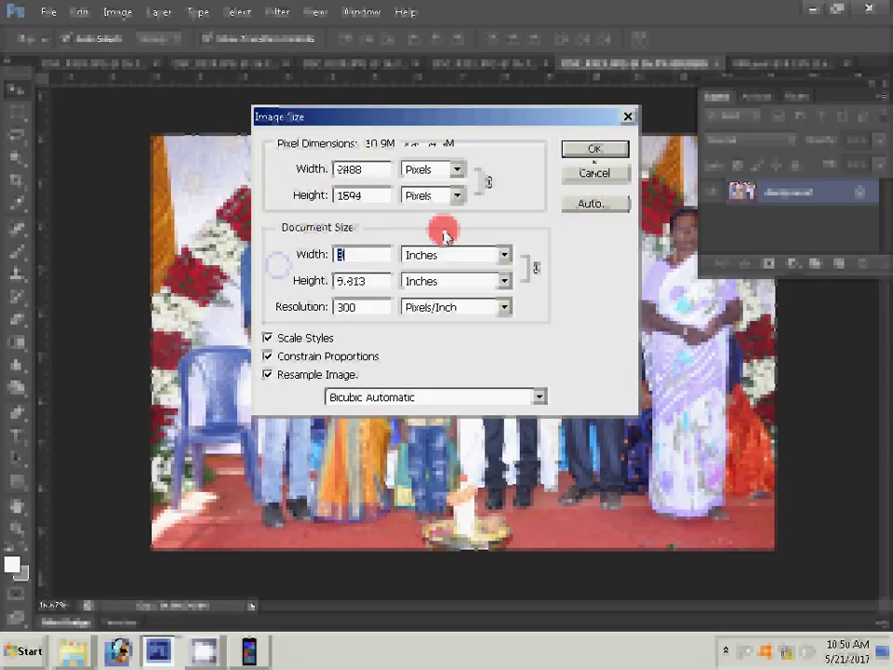
left_click(586, 171)
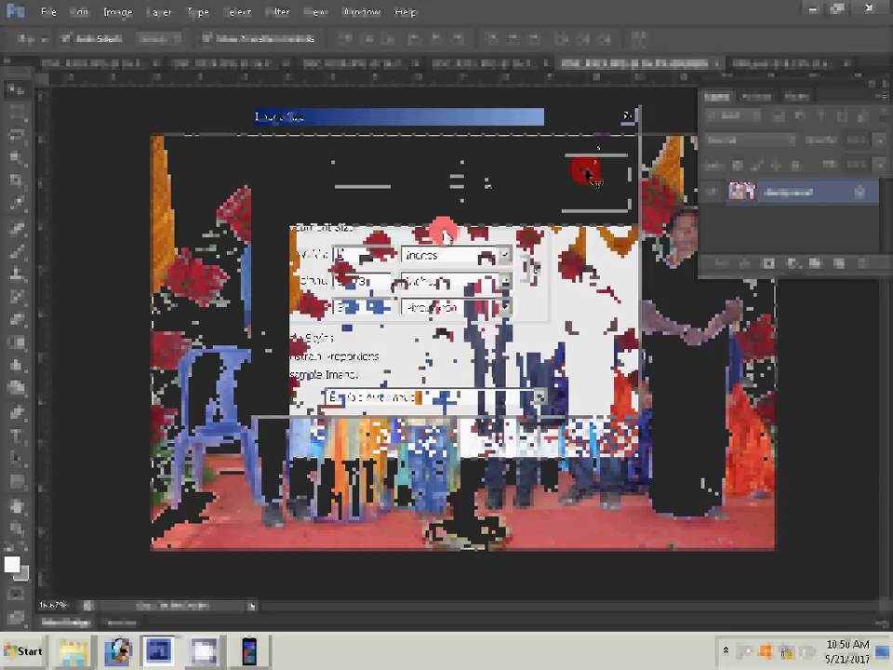
left_click(723, 66)
left_click(445, 235)
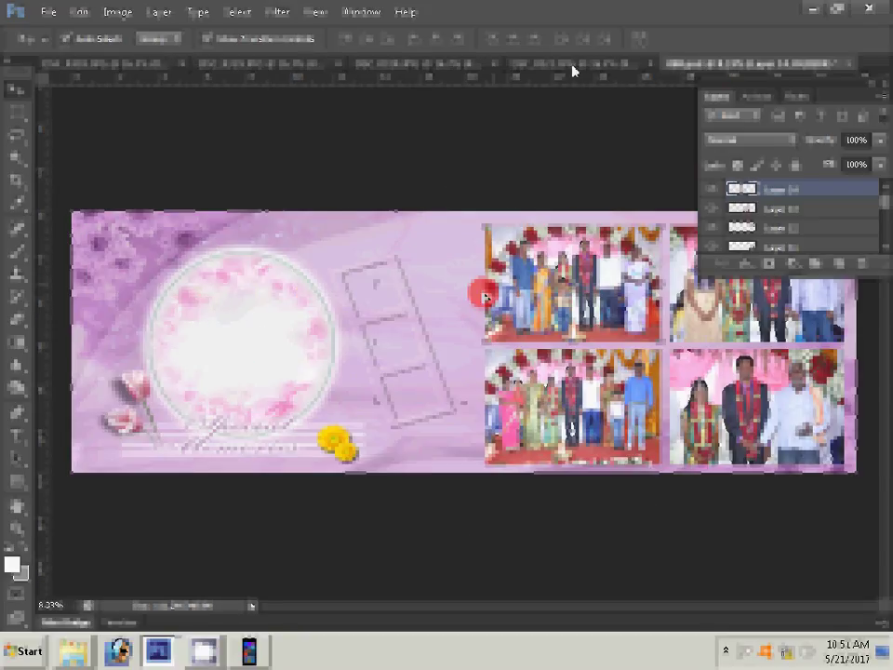
Step: Resize another wedding photo to 8 inches wide and close it without saving
left_click_drag(572, 67, 531, 221)
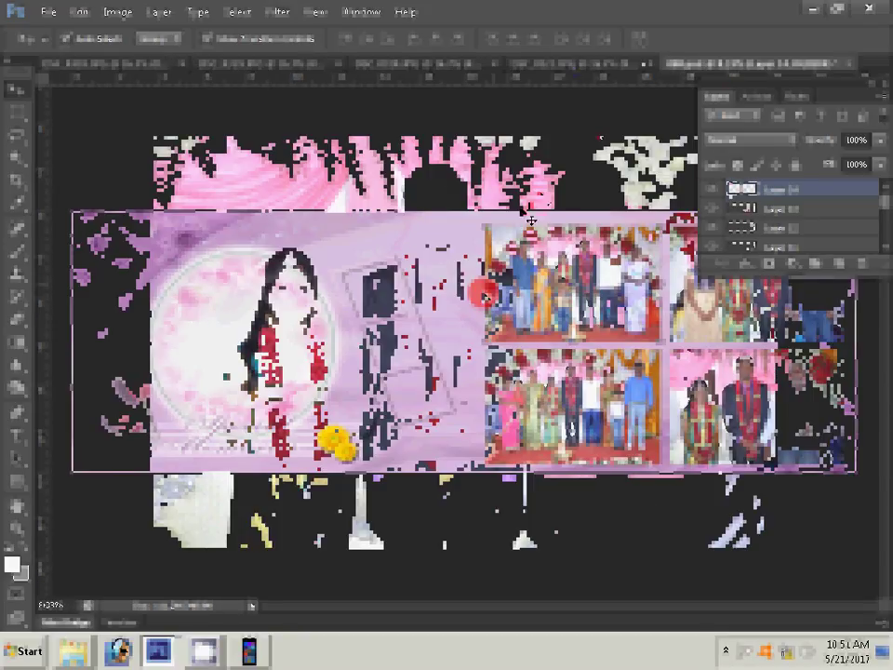
key("ctrl+alt+i")
double_click(344, 253)
type("8")
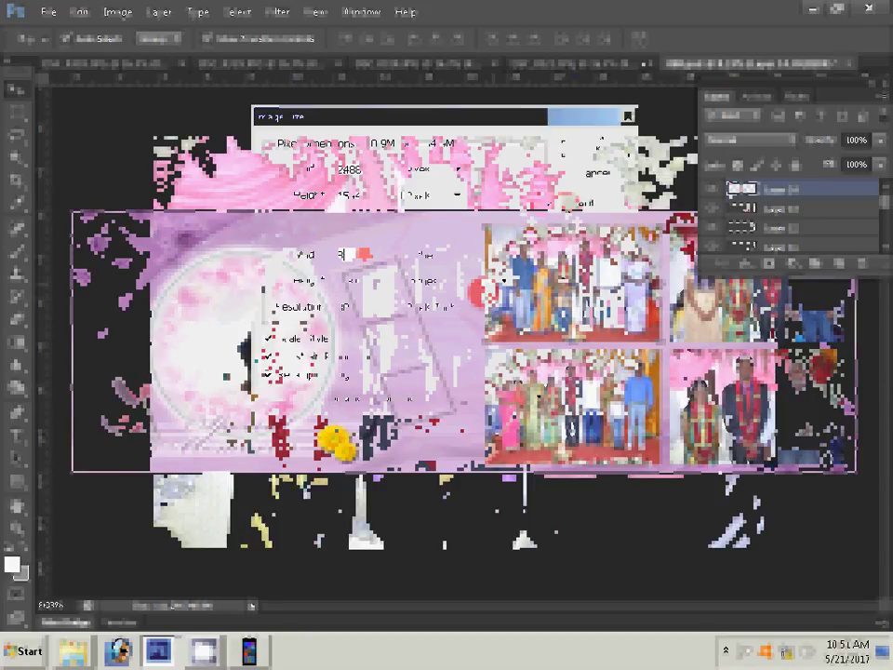
key("Return")
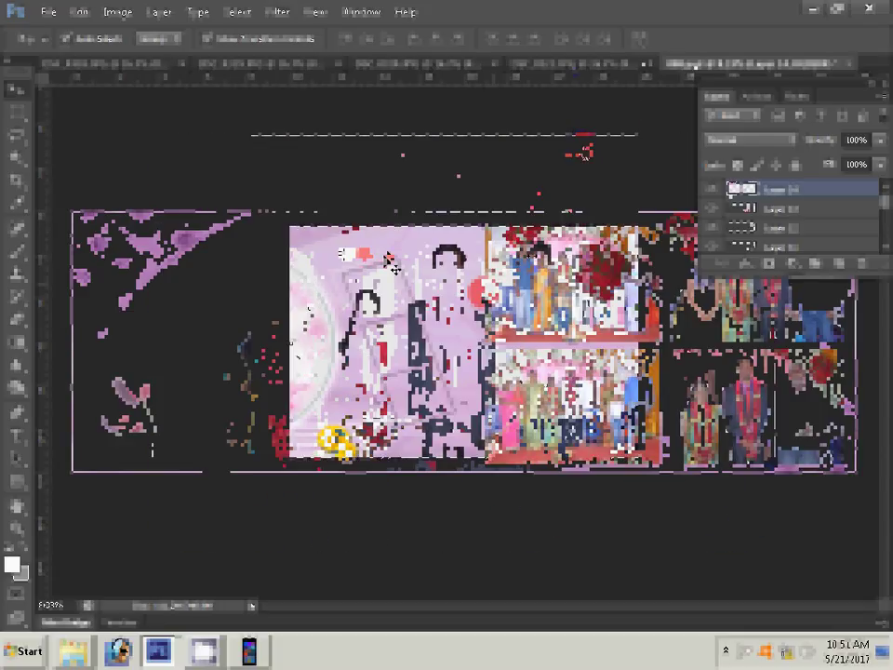
key("ctrl+alt+w")
left_click(435, 255)
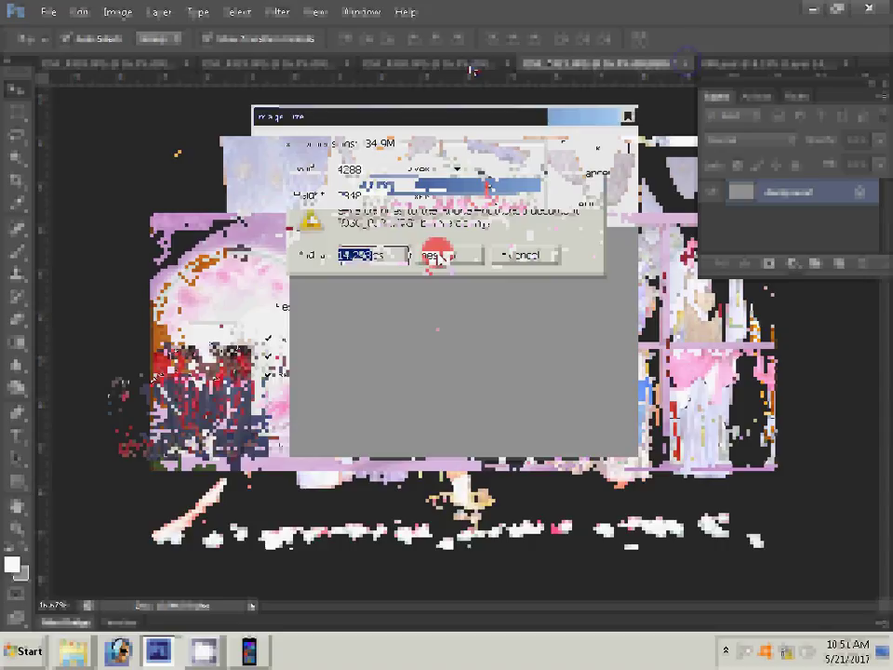
type("3")
Step: Close two more photo documents, discarding their changes
left_click(437, 255)
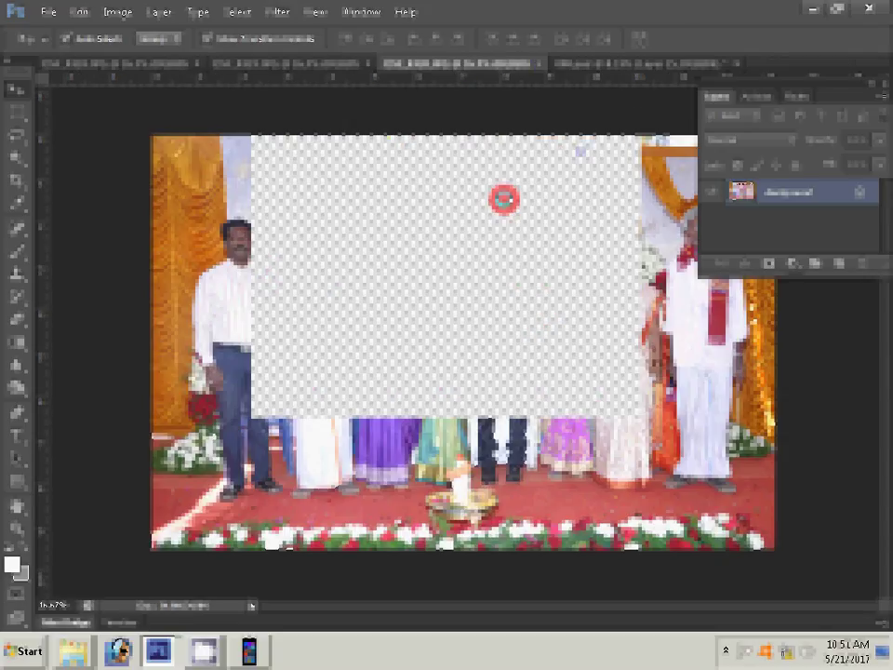
left_click(403, 224)
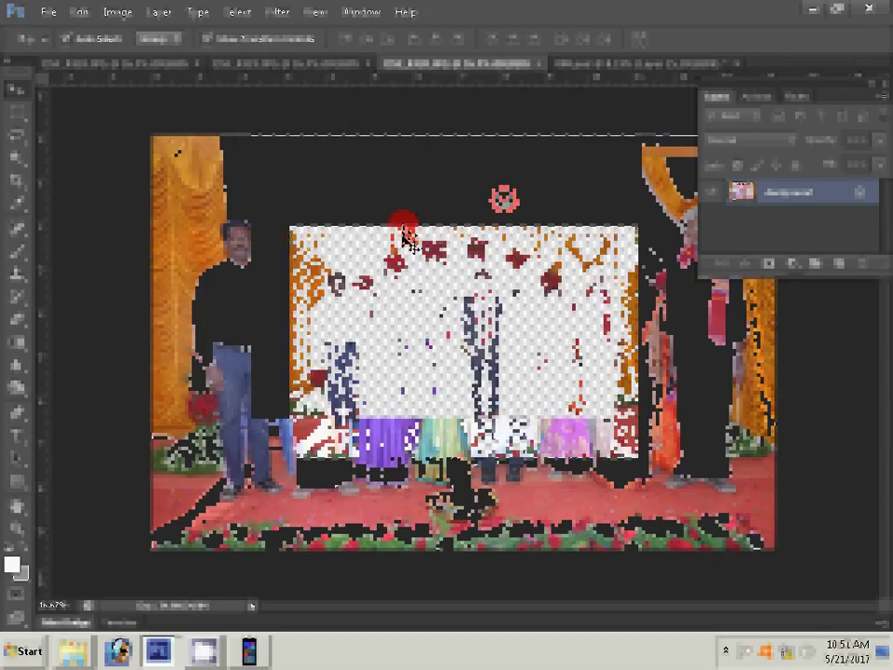
left_click(539, 64)
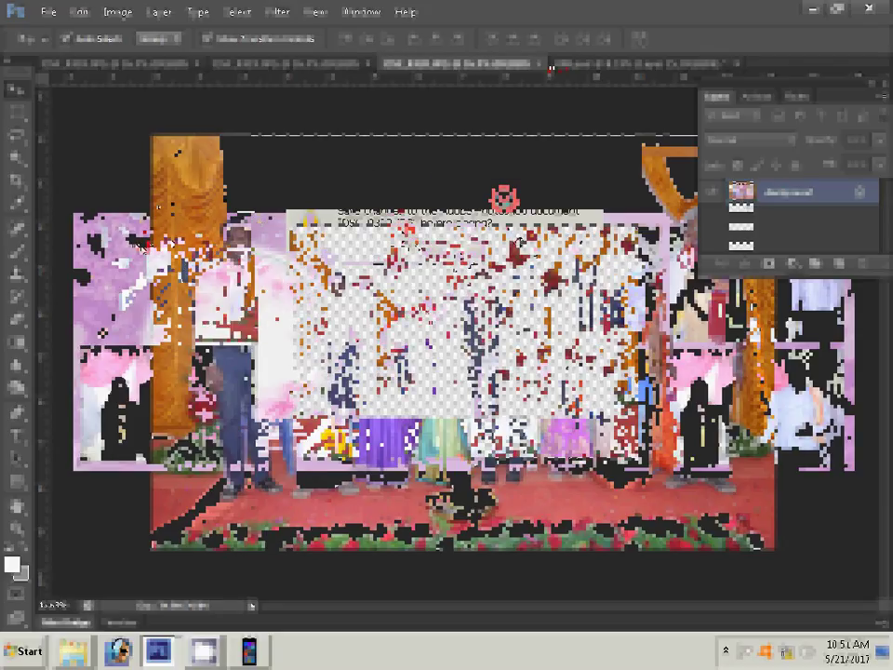
key("n")
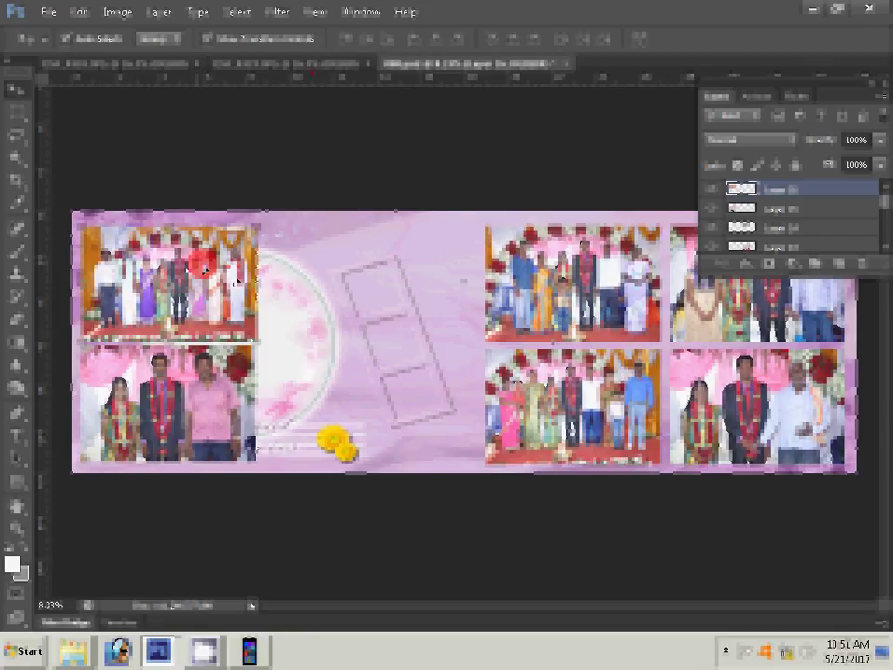
Step: Set another photo's Image Size width to 11 and bring the next photo document forward
key("ctrl+alt+i")
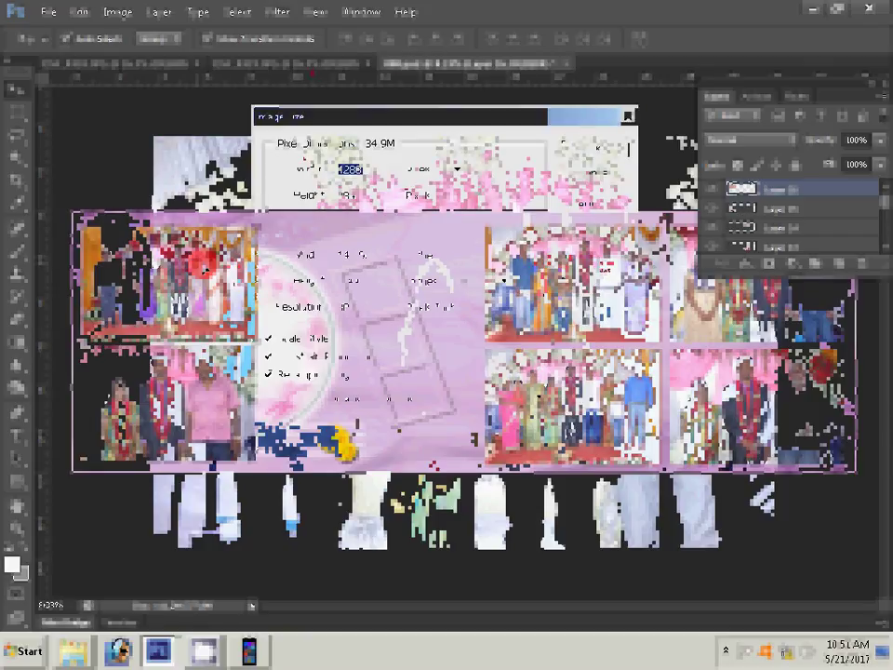
key("Tab")
key("Tab")
type("11")
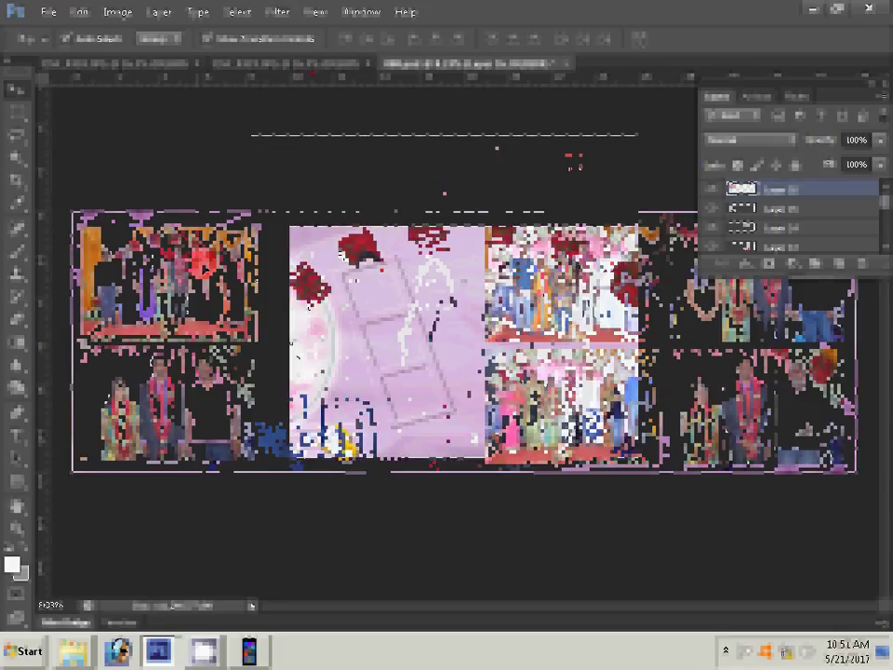
left_click(354, 62)
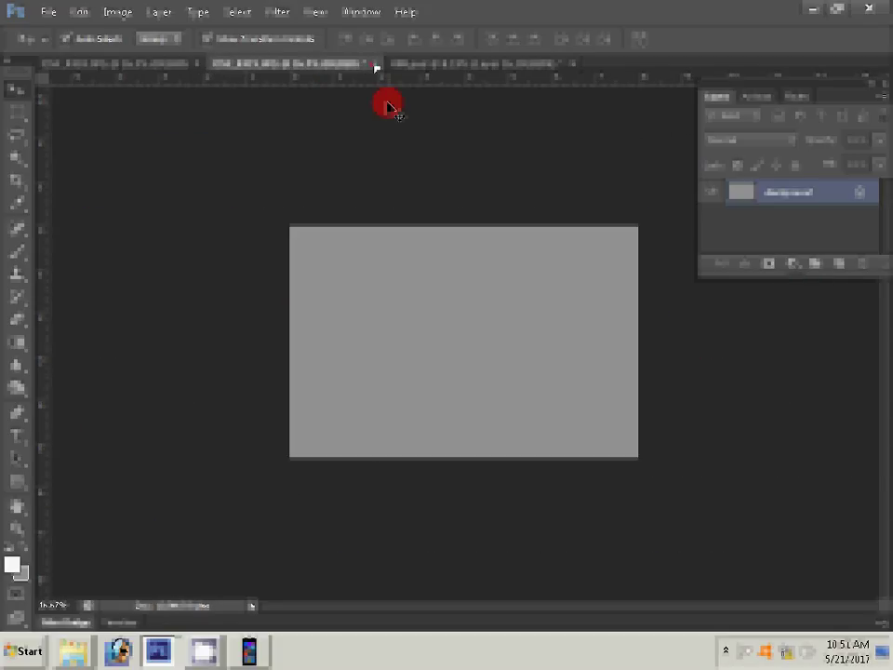
Step: Resize another event photo to 8 inches wide, close it unsaved, and place it top-left
left_click(375, 63)
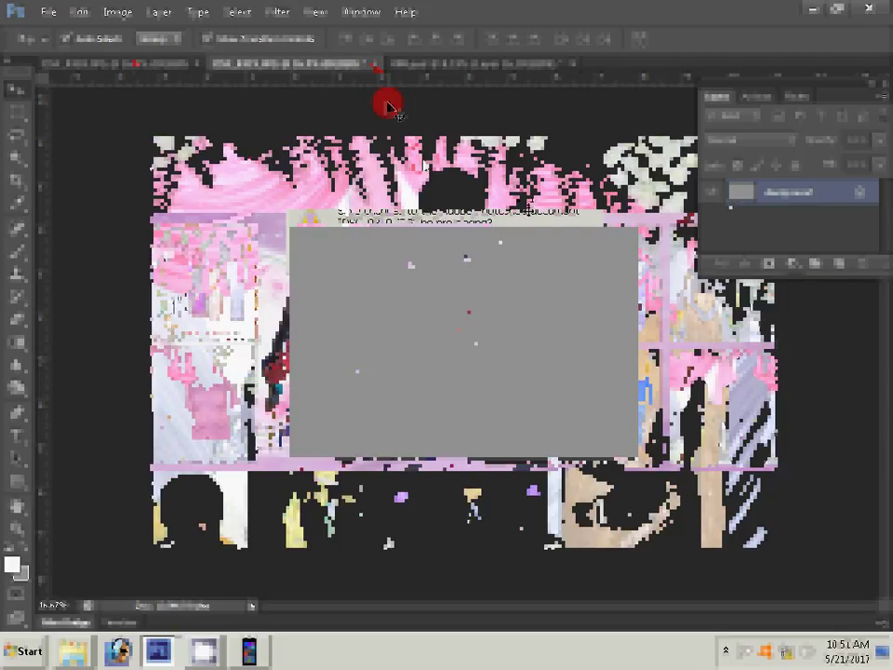
key("ctrl+alt+i")
double_click(394, 265)
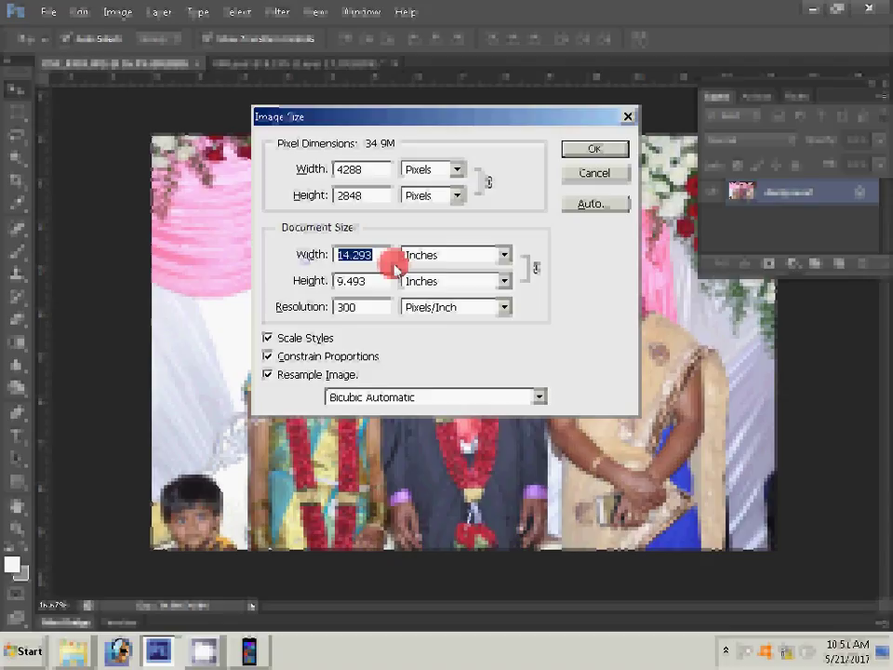
type("8")
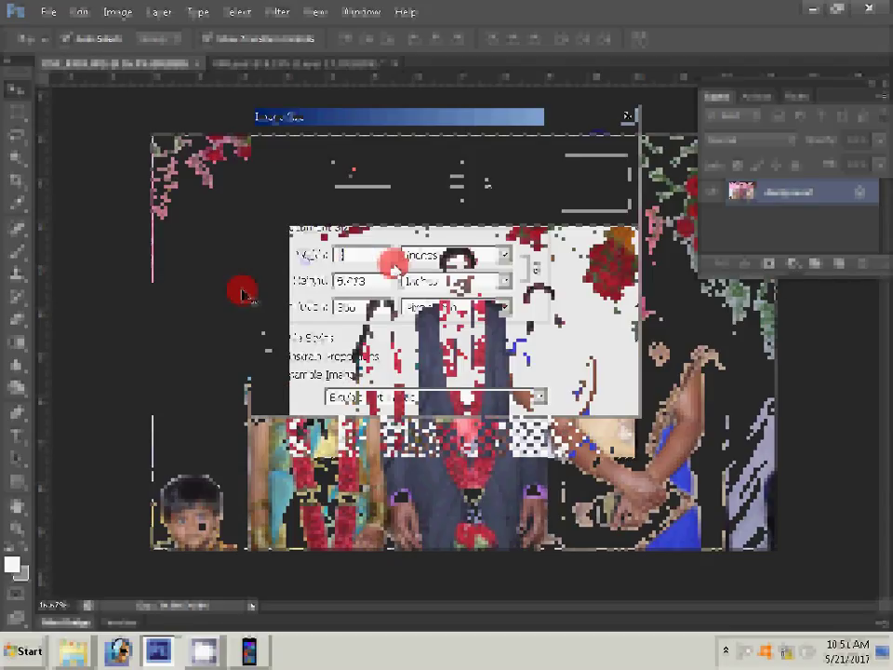
left_click(200, 66)
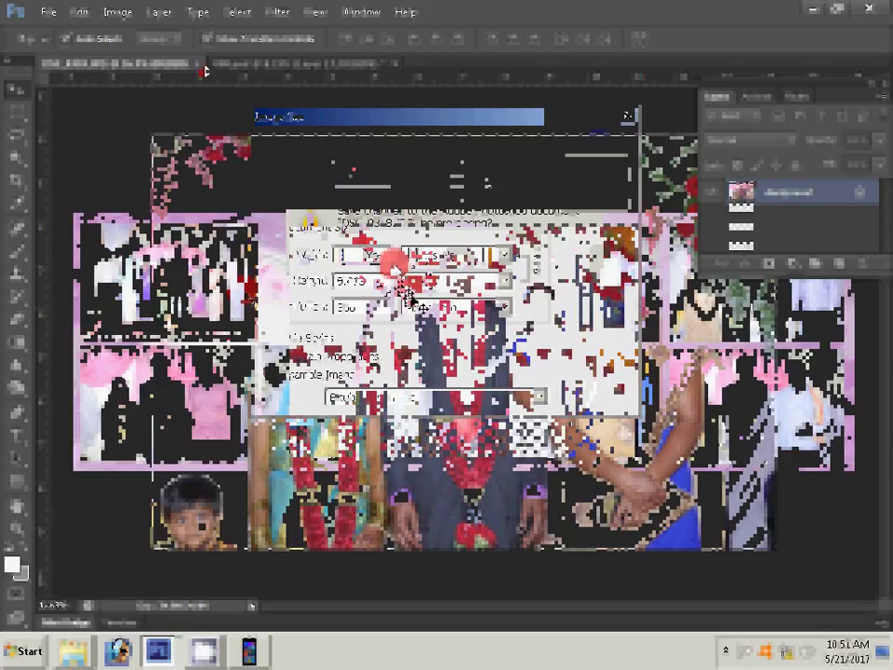
key("n")
left_click_drag(321, 233, 330, 237)
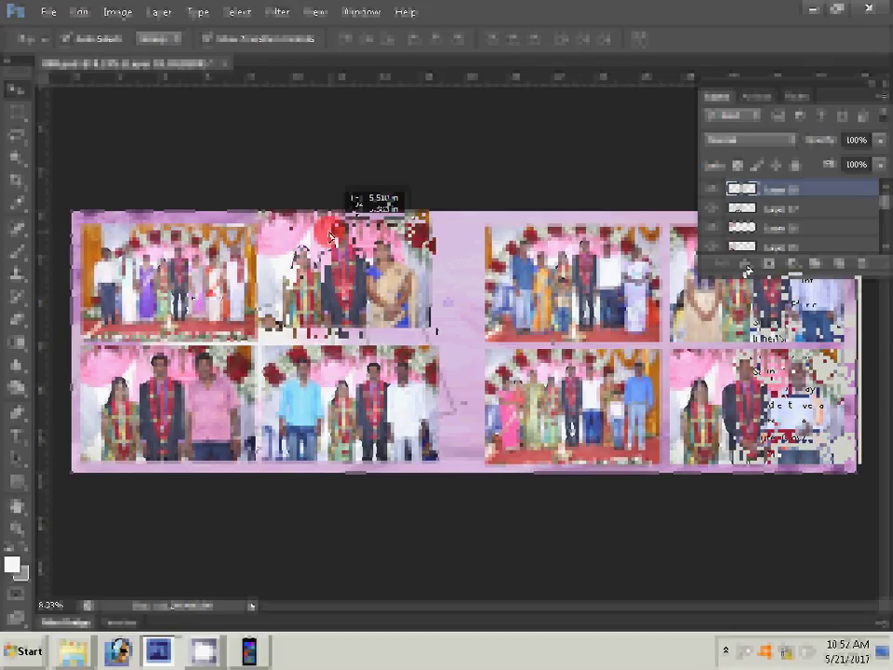
left_click(747, 265)
Step: Give the photo layer a 22 px spectrum-gradient stroke
left_click(430, 232)
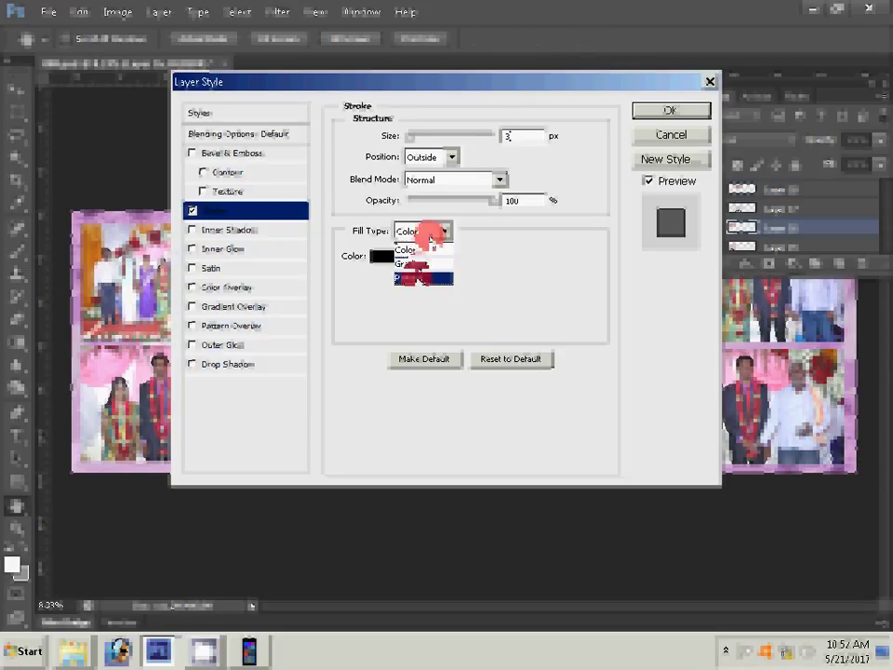
left_click(428, 244)
left_click(424, 256)
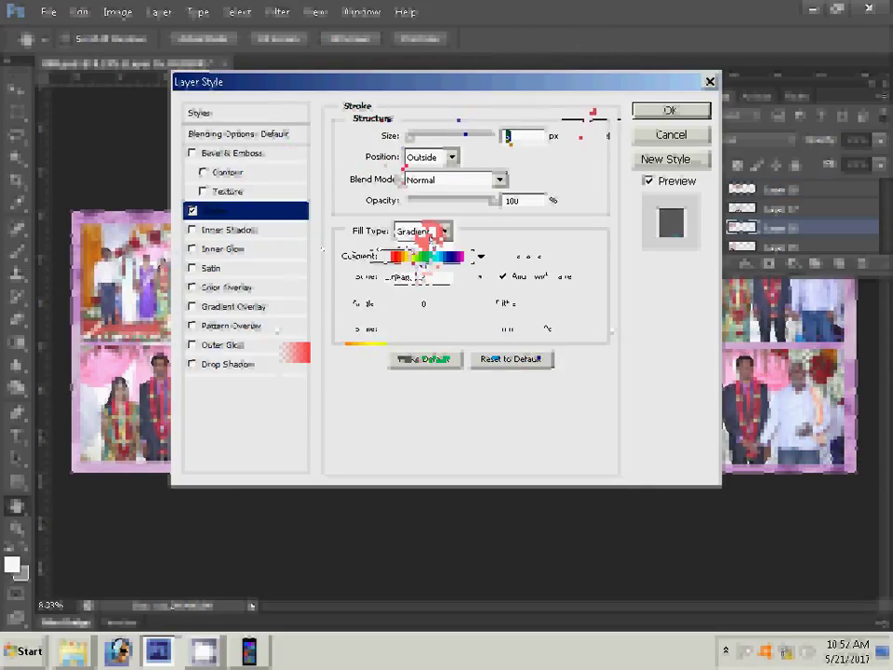
type("22")
left_click(670, 109)
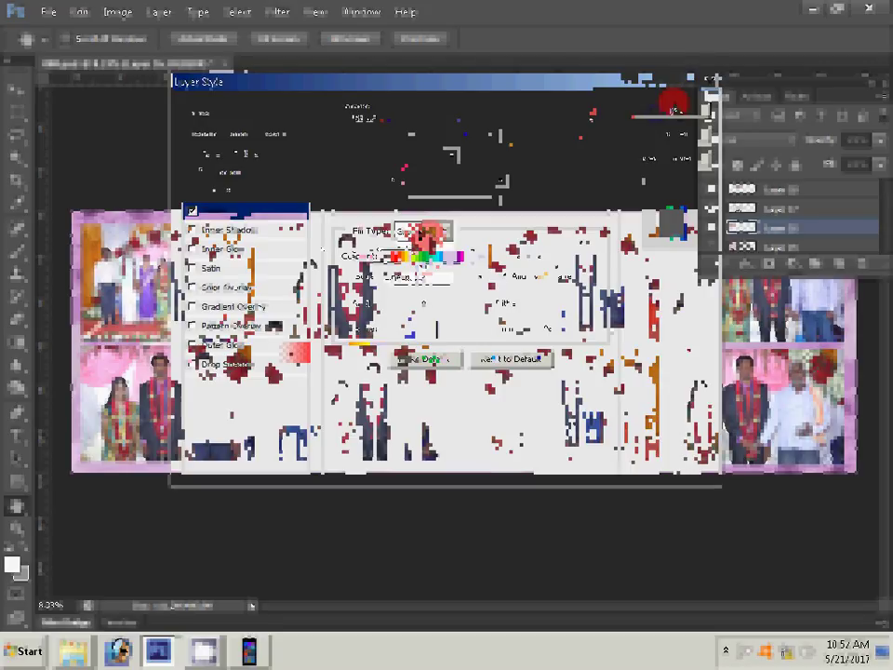
Step: Copy the rainbow stroke style and paste it onto two other photo layers
right_click(810, 227)
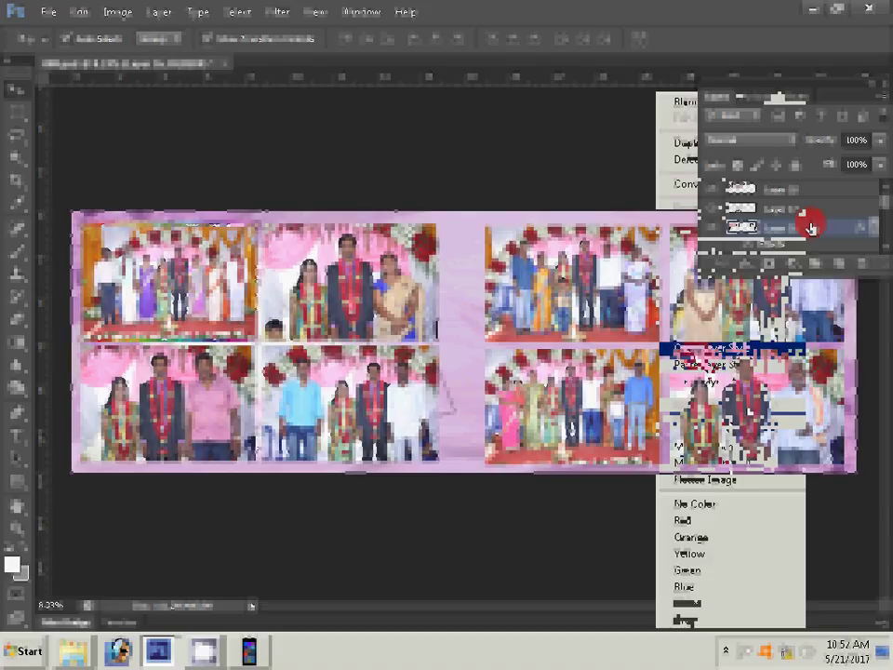
left_click(810, 227)
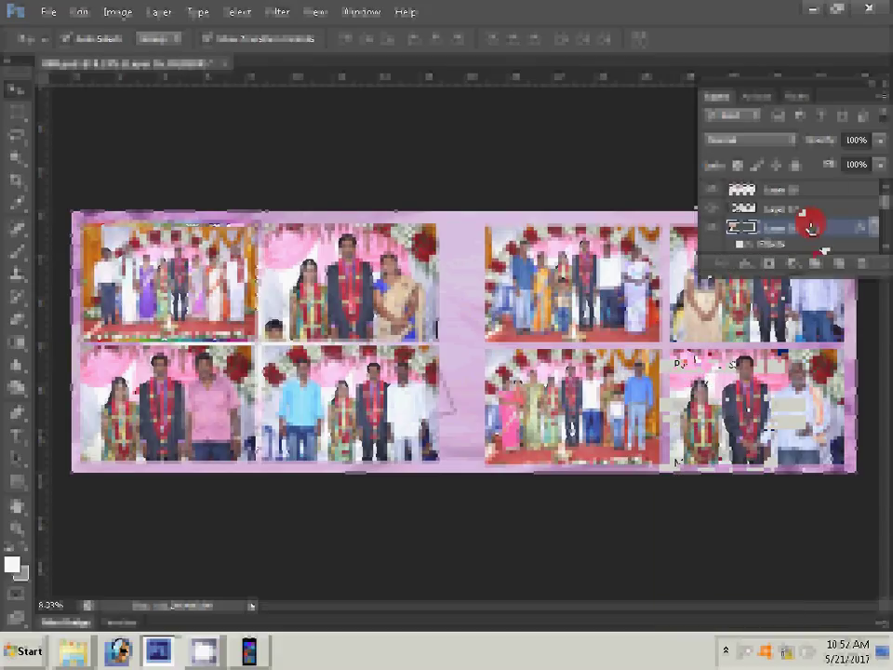
right_click(810, 227)
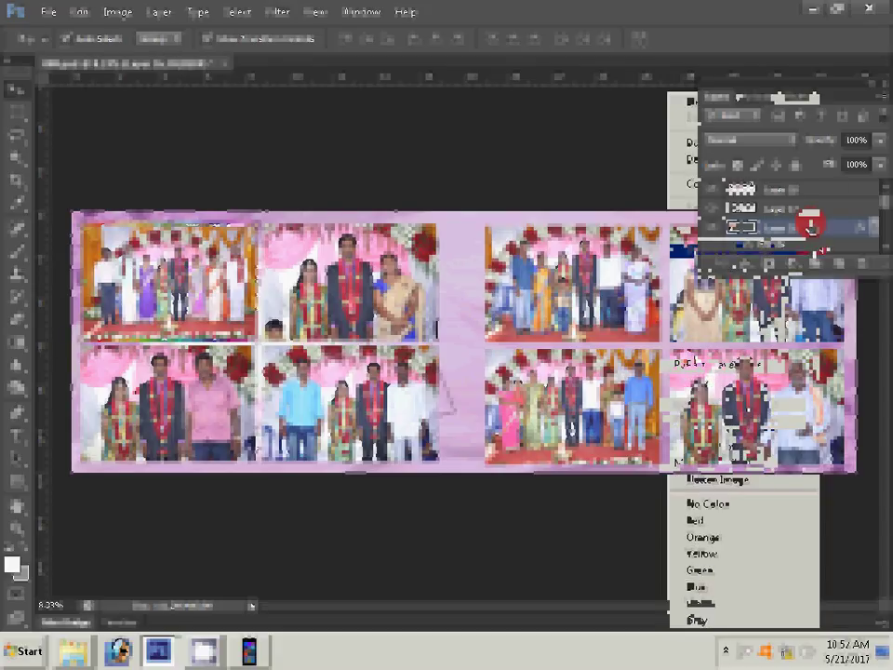
left_click(694, 344)
left_click(405, 288)
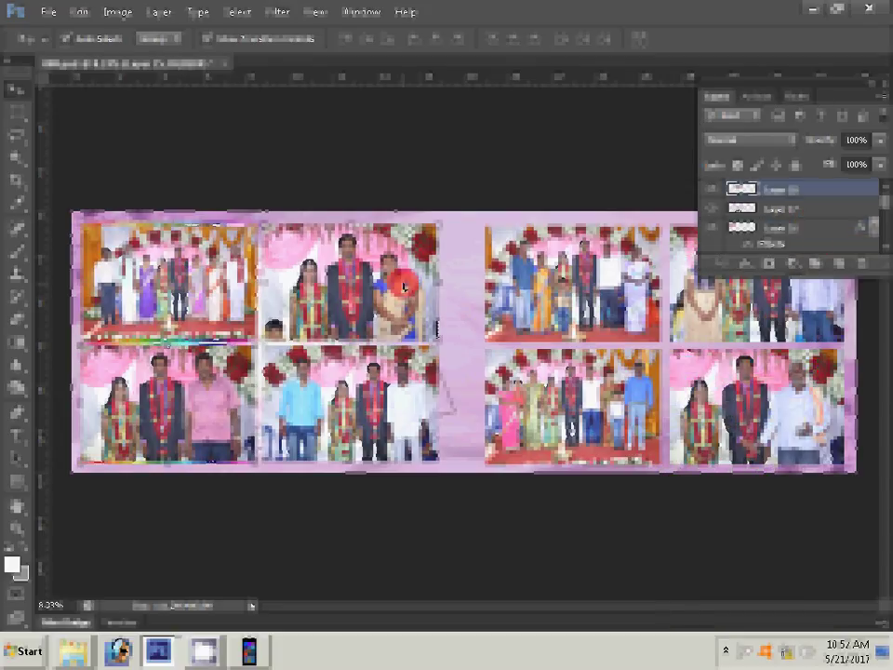
right_click(850, 203)
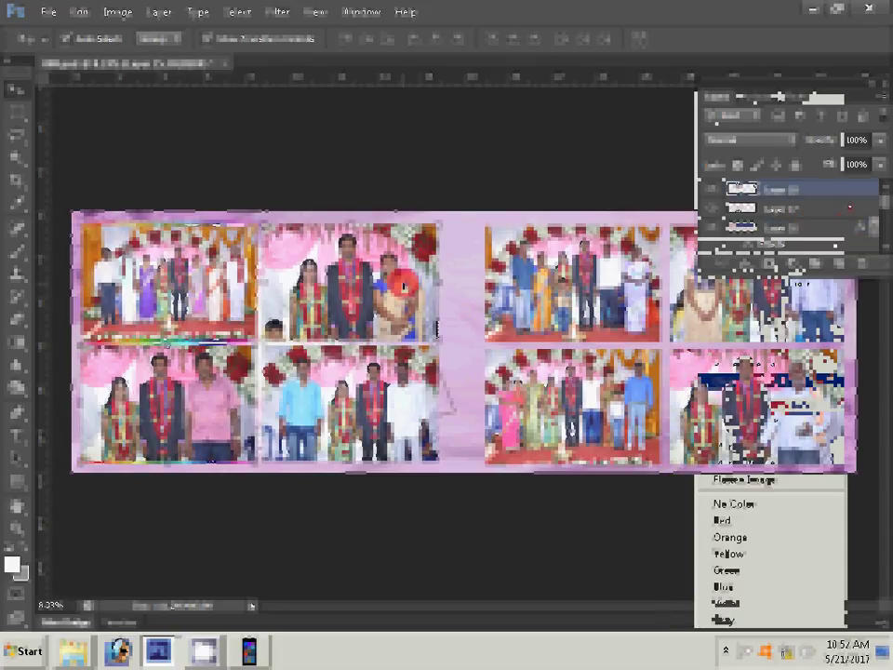
left_click(850, 207)
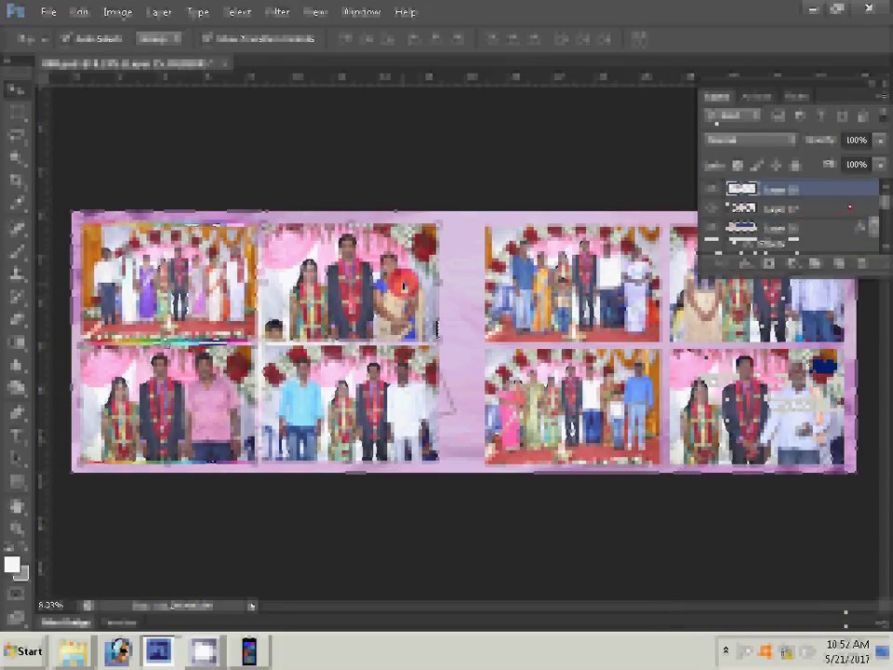
Step: Paste the rainbow stroke style onto the remaining photo layers
right_click(798, 249)
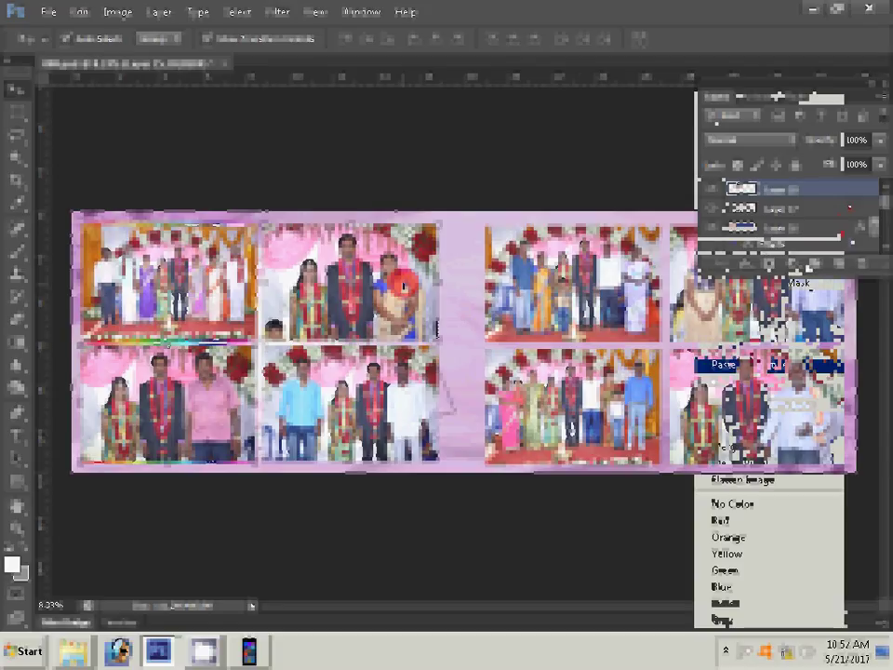
left_click(589, 310)
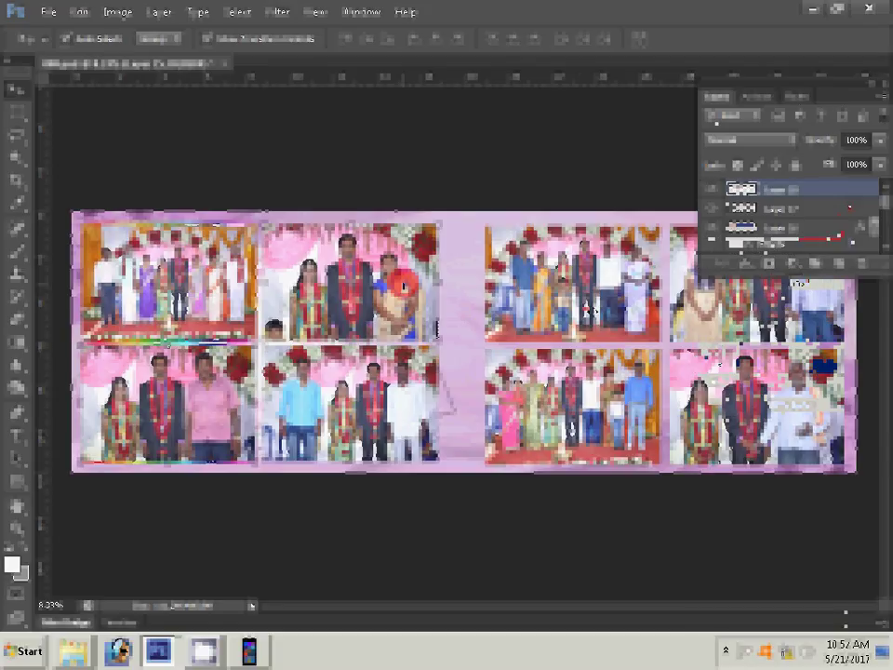
right_click(800, 227)
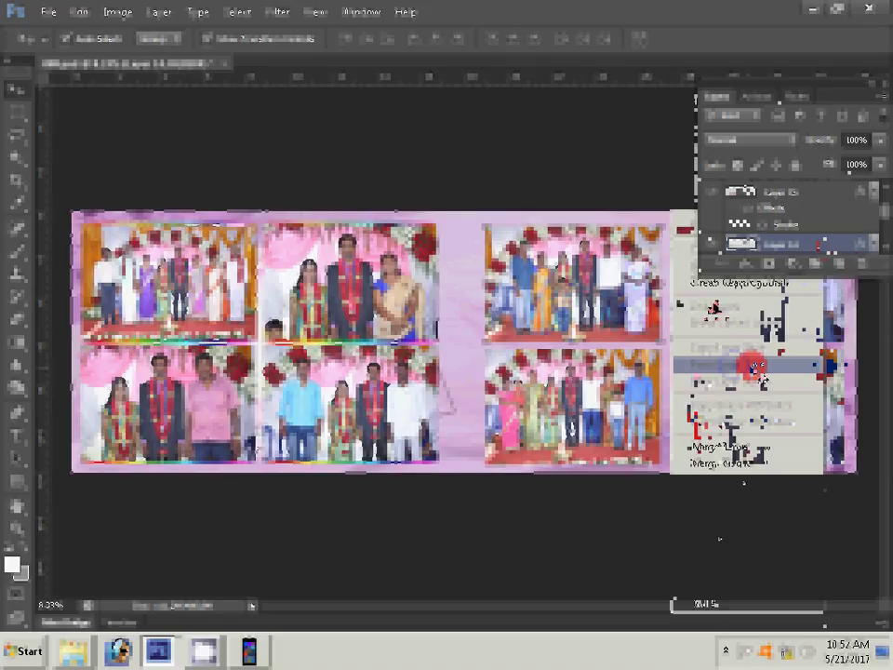
left_click(751, 366)
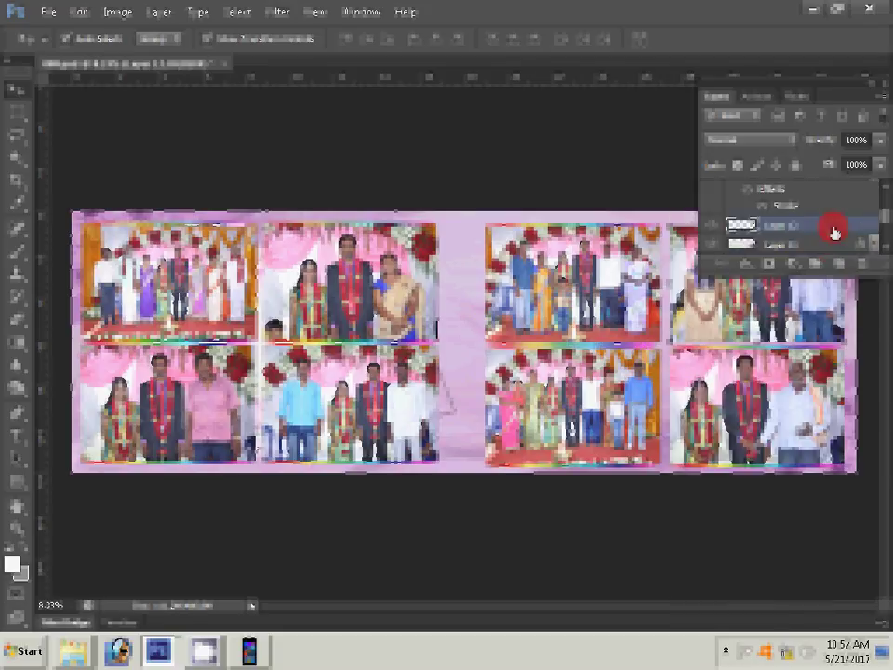
right_click(833, 229)
key("Escape")
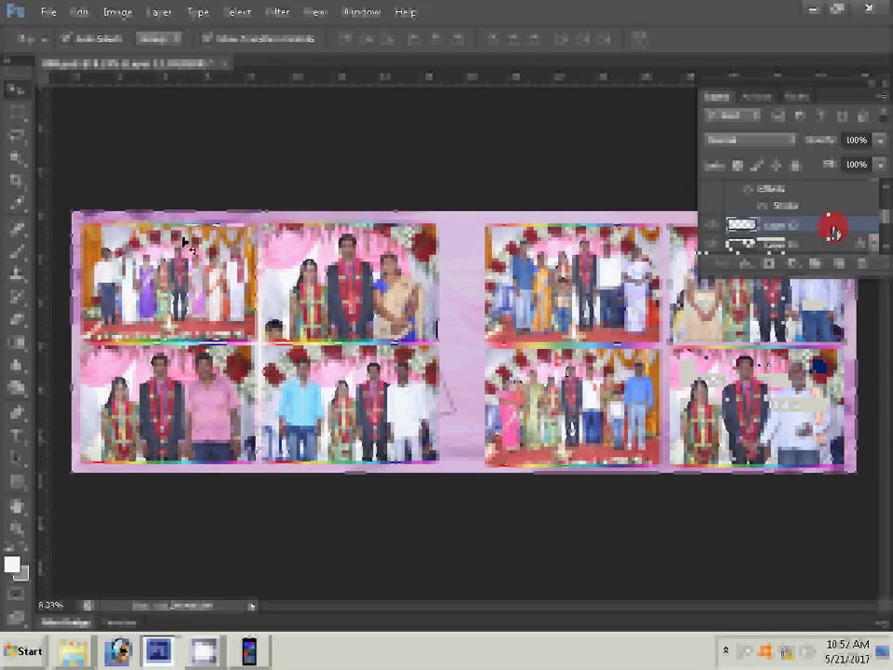
left_click(51, 16)
key("ctrl+shift+s")
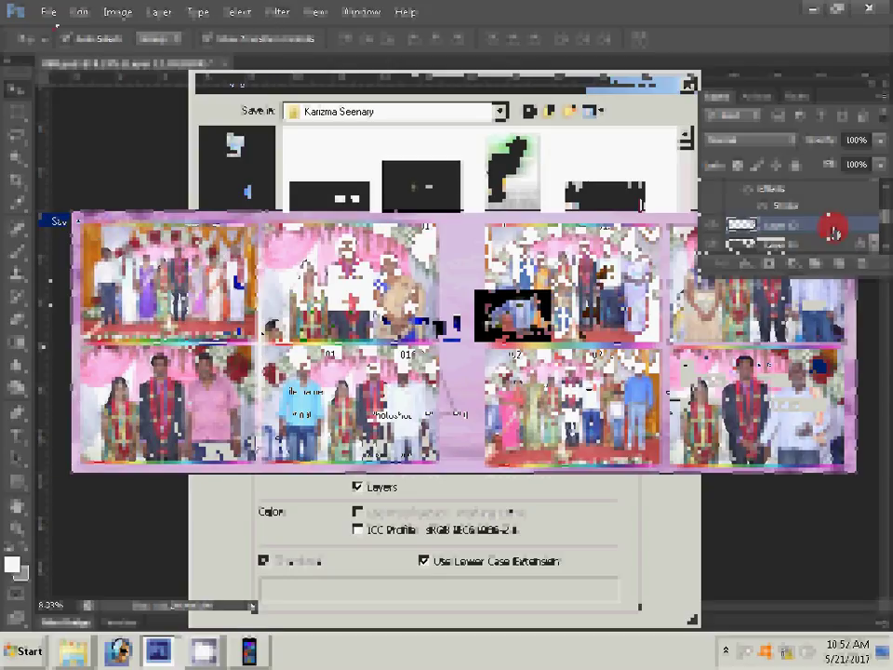
Step: Save the spread to Local Disk as '38' in Photoshop PSD format with layers
left_click(238, 296)
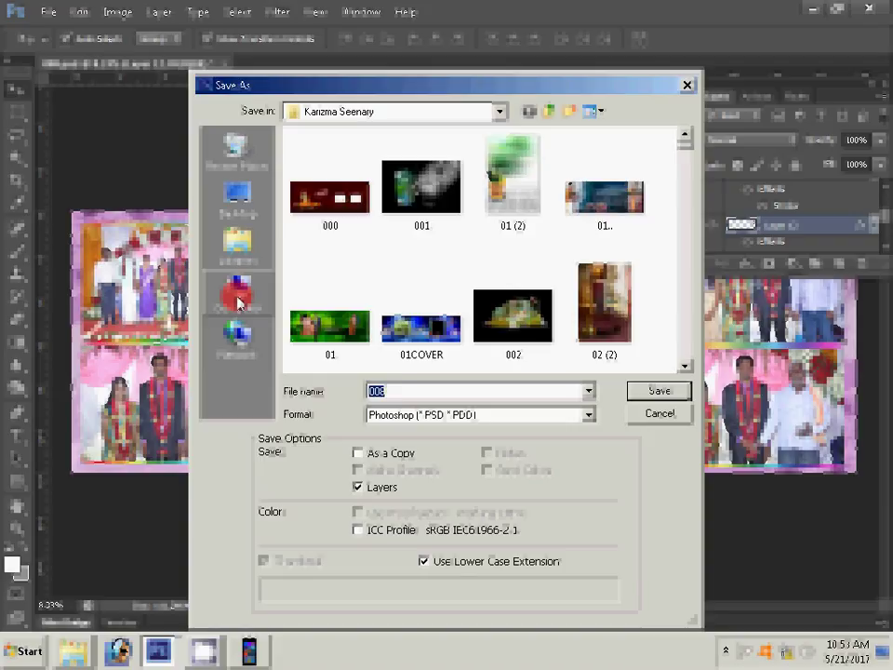
double_click(358, 197)
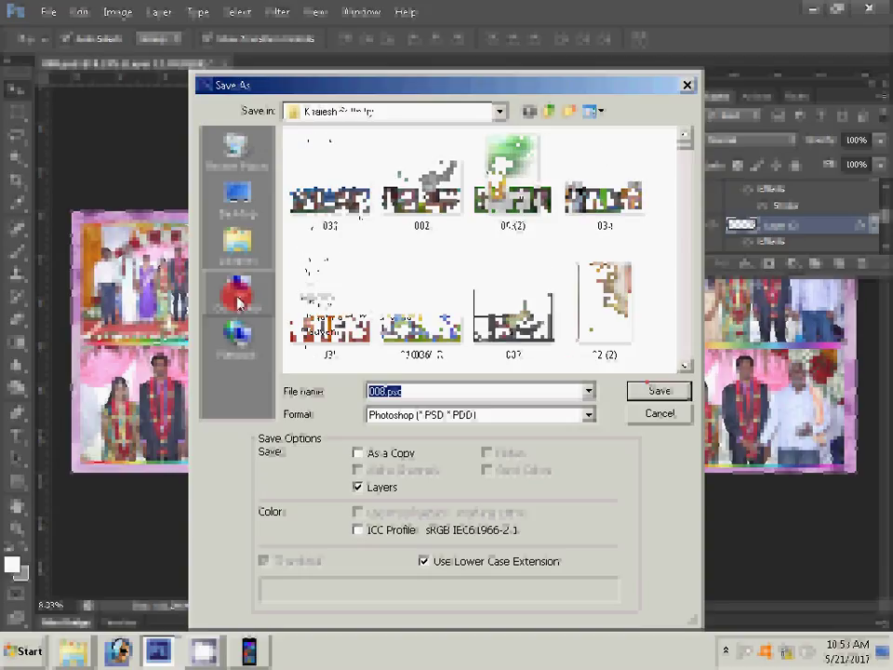
type("38")
left_click(644, 396)
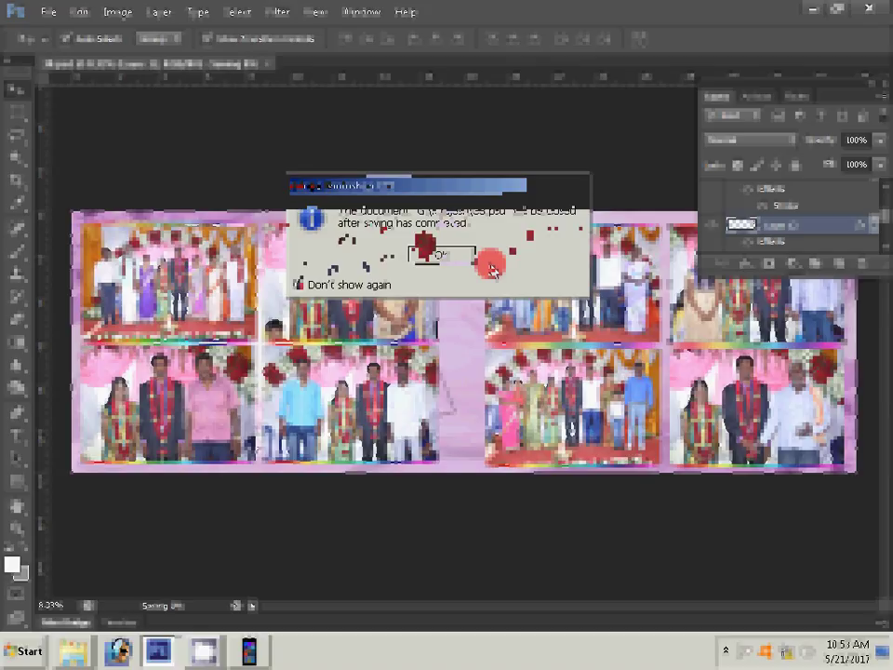
Step: Acknowledge the close-after-saving notice and enter 38 as the file name to open
left_click(456, 253)
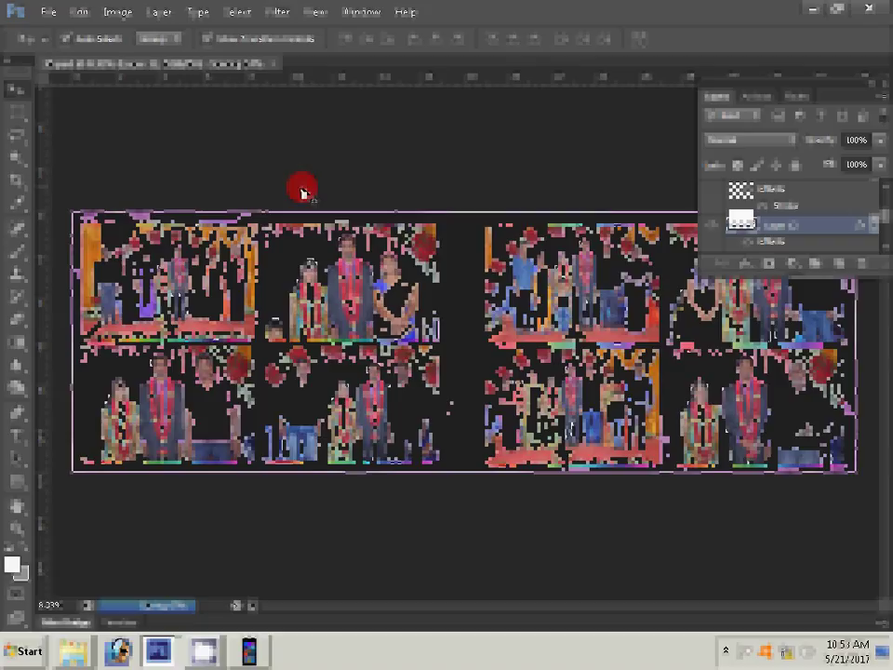
key("ctrl+o")
type("38")
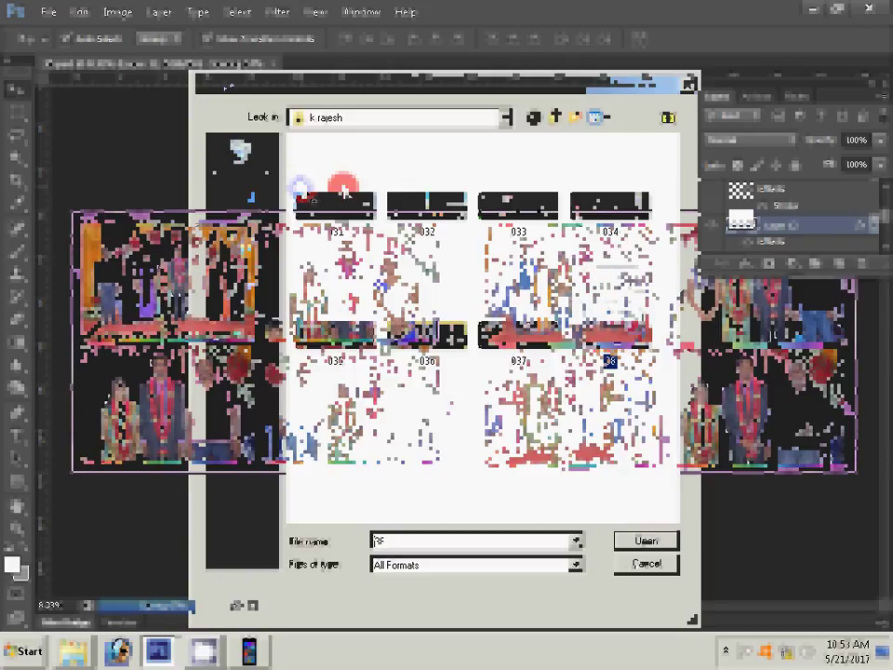